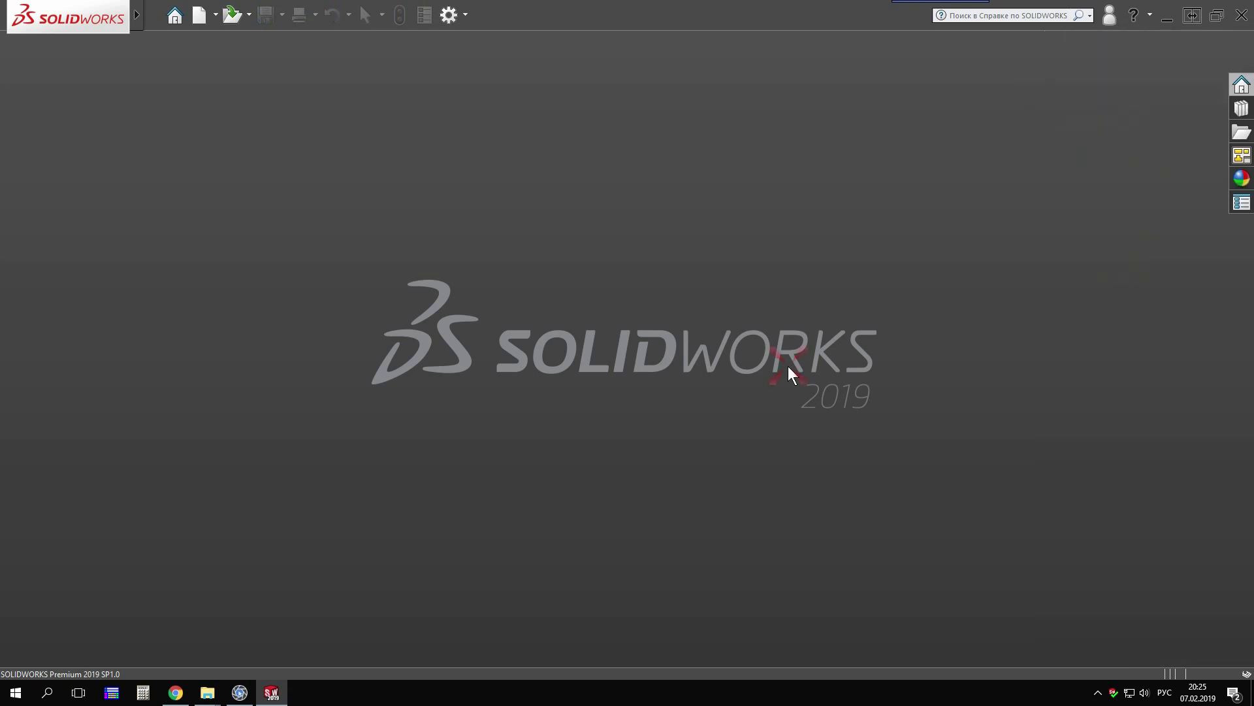
- Open the Toolbox configuration from the system options and review the available hole standards and fastener standards
click(446, 20)
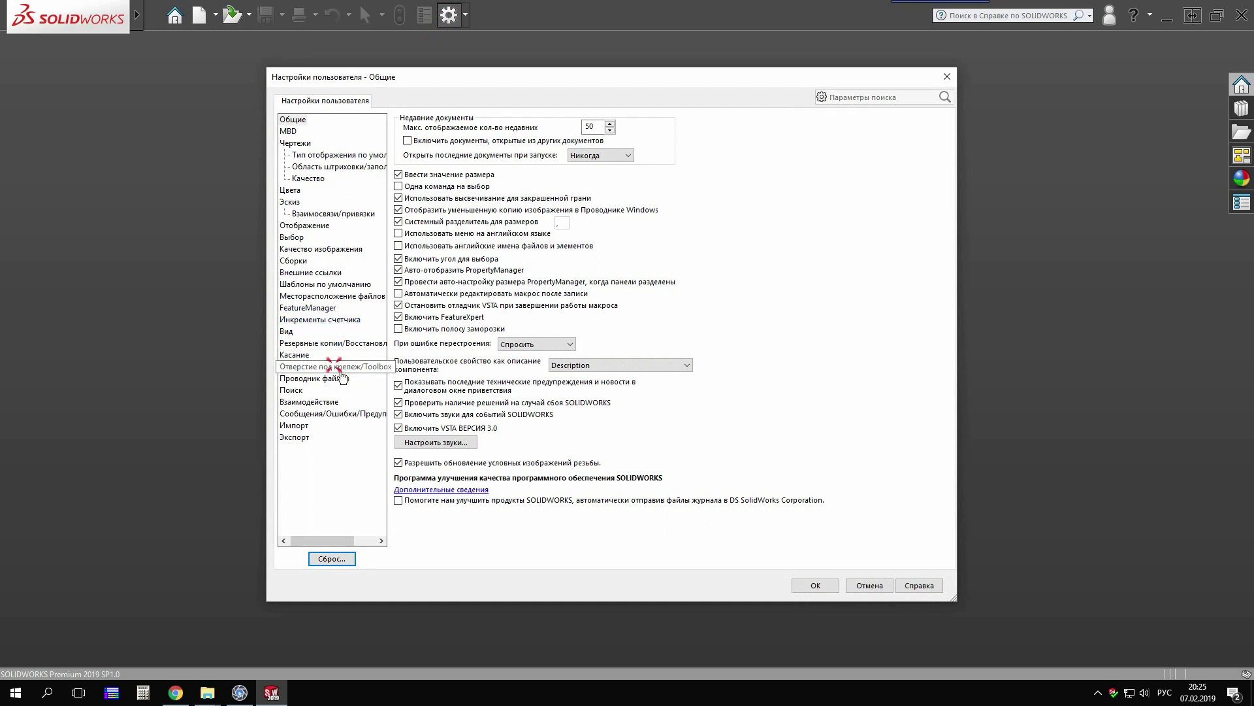
click(339, 368)
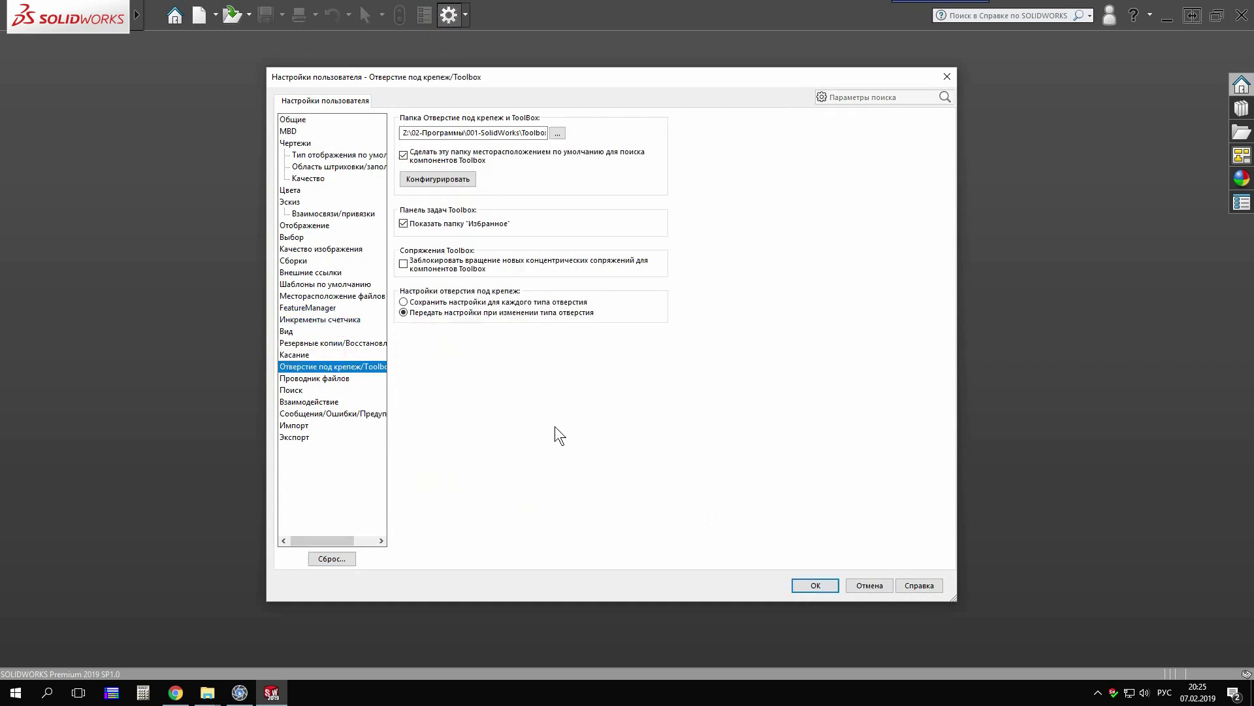
click(458, 181)
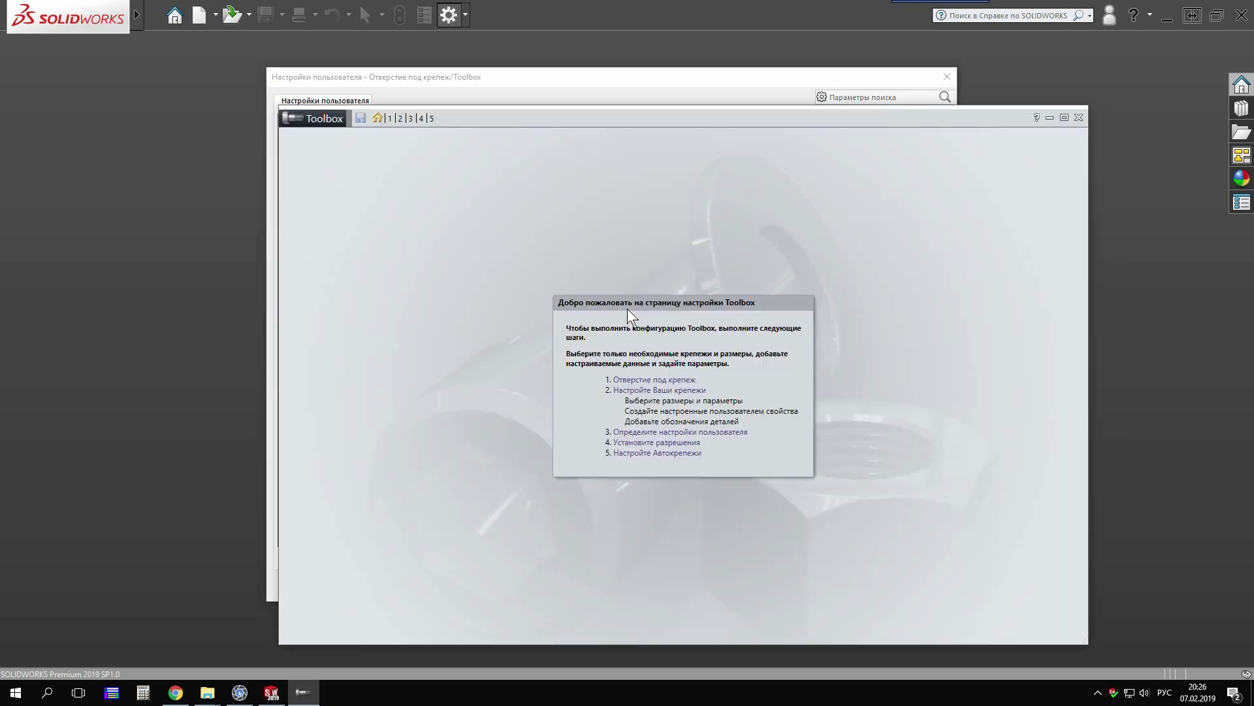
click(657, 380)
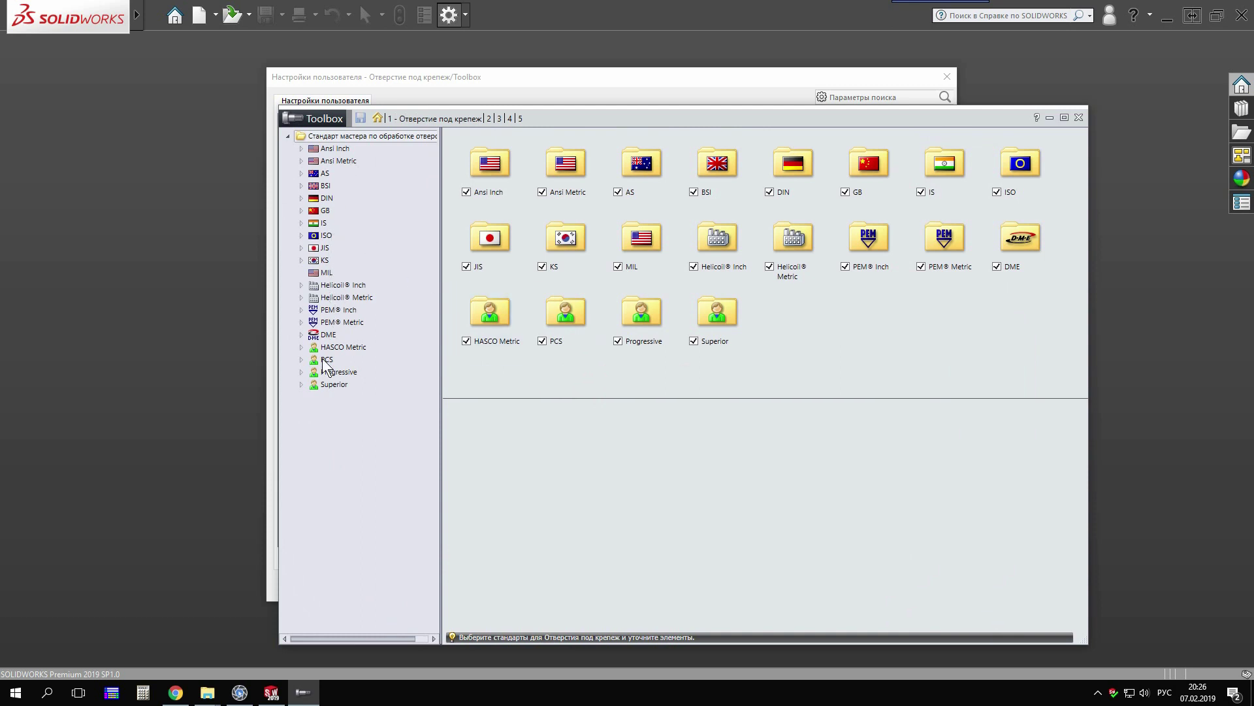
click(489, 118)
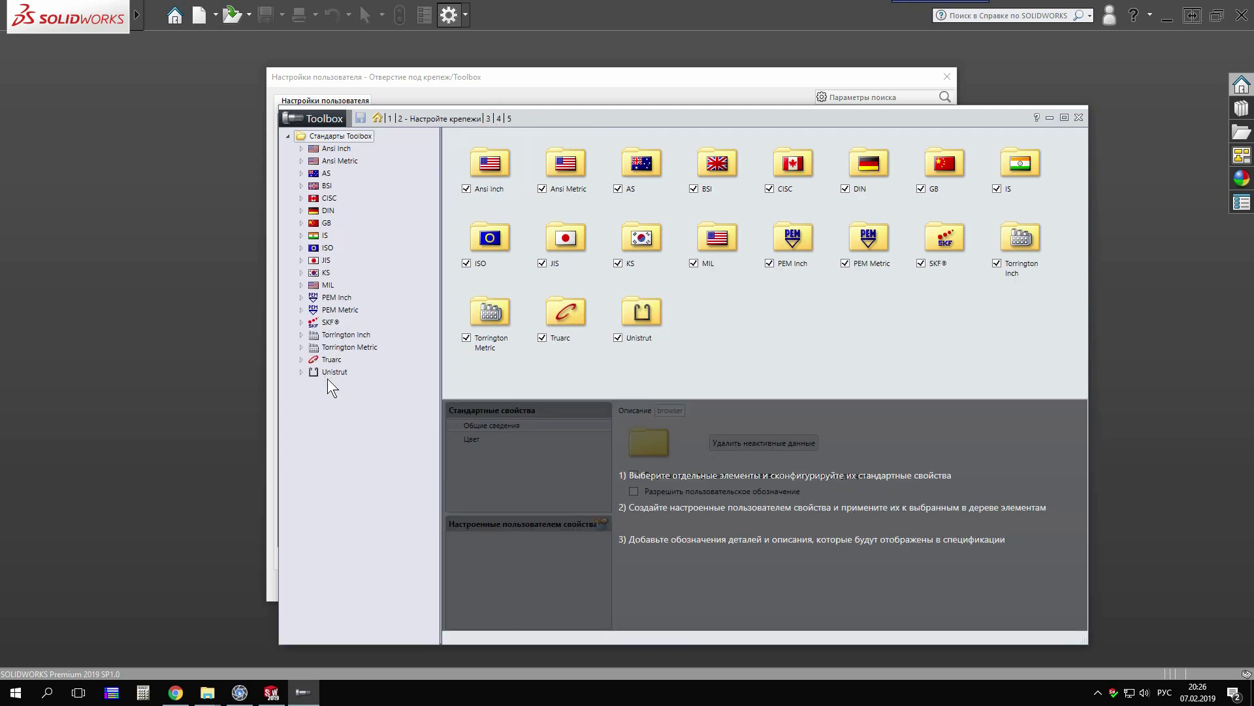
- Close the Toolbox configuration and the system options, and exit SOLIDWORKS
click(1079, 117)
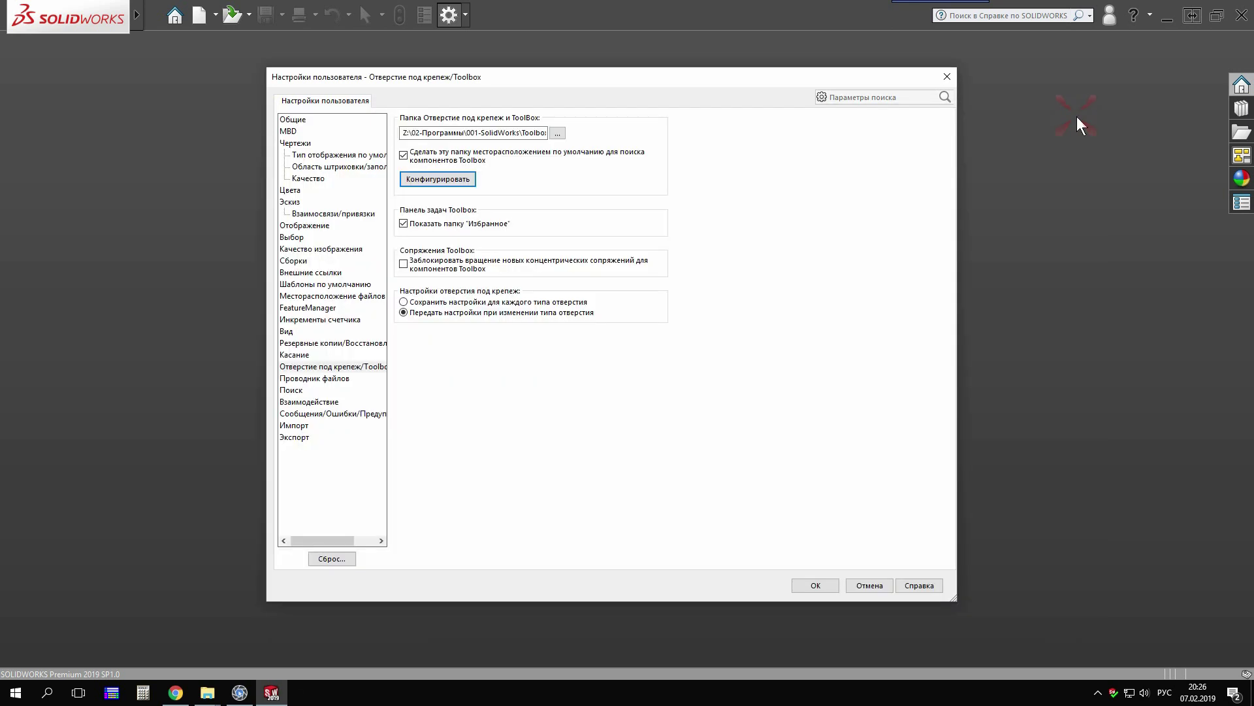
click(942, 79)
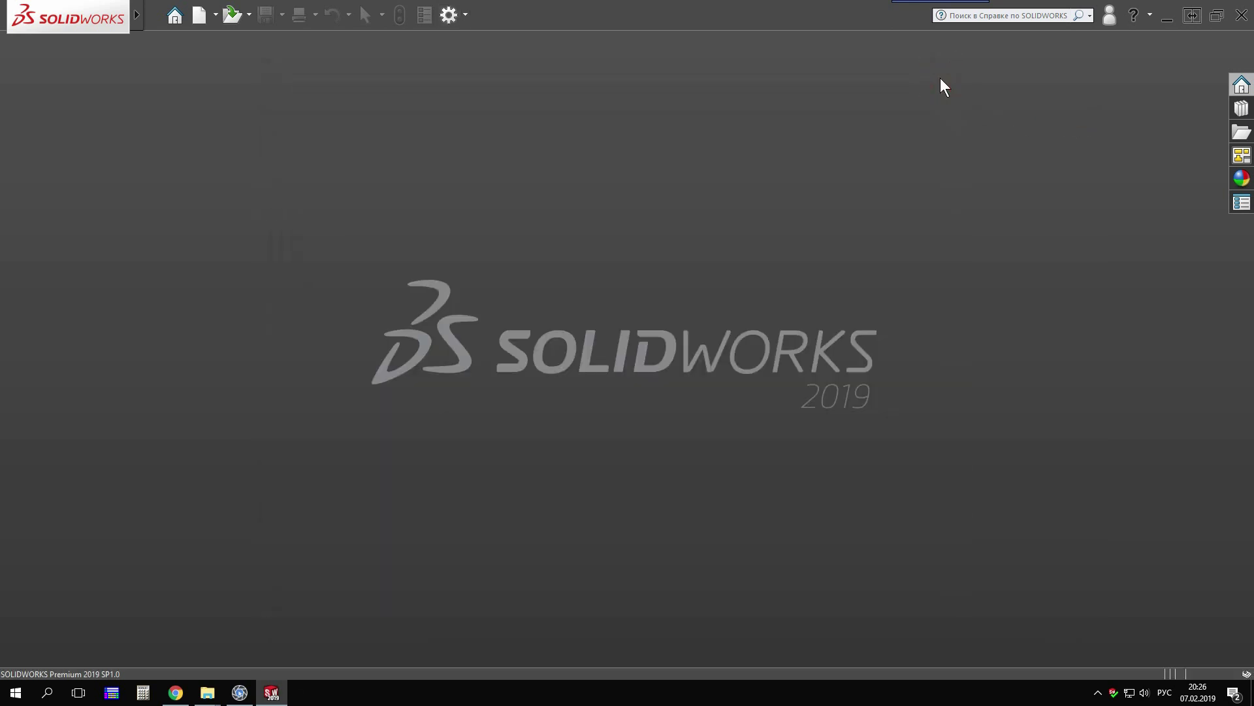
click(1241, 15)
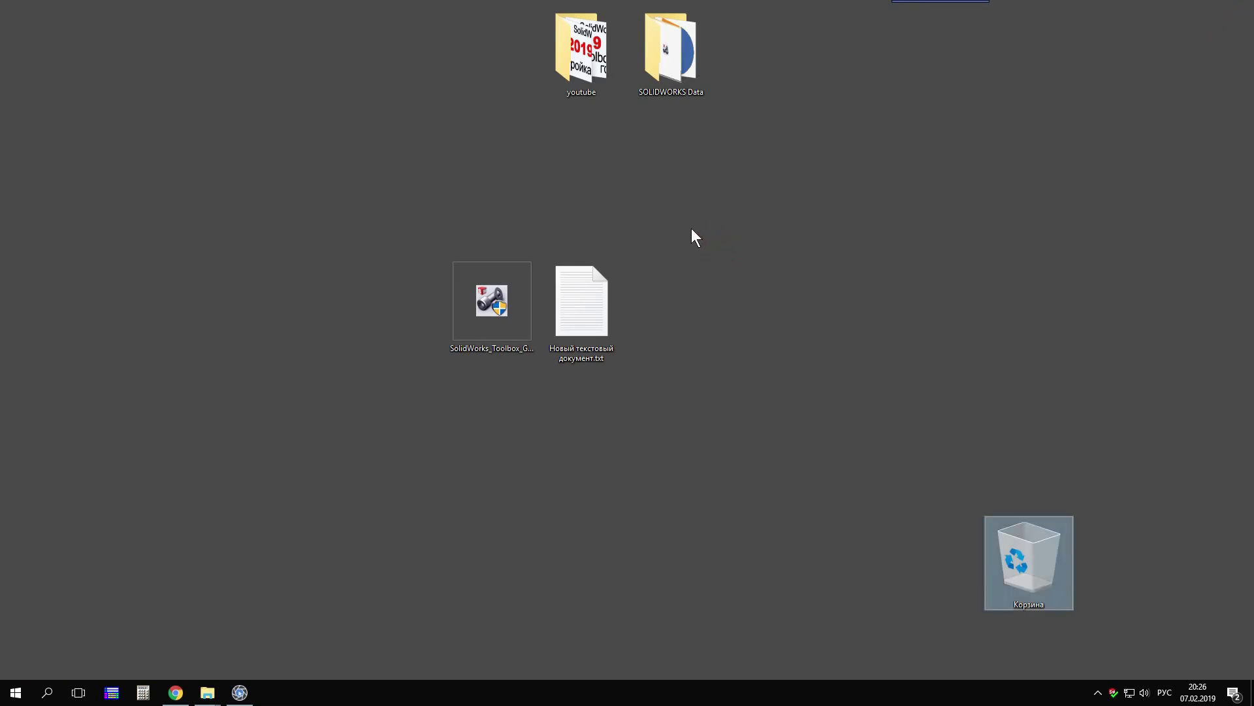
- Copy the installation password from the text document on the desktop and close the document
double_click(589, 292)
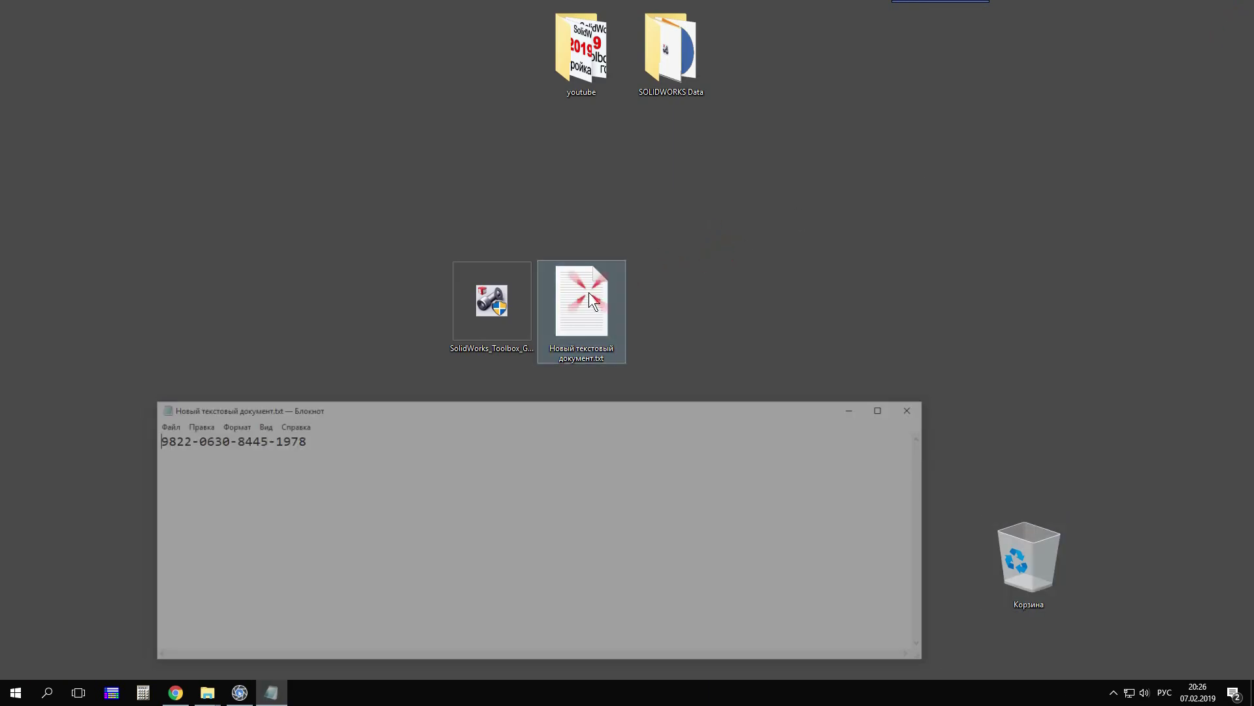
drag(316, 441, 152, 440)
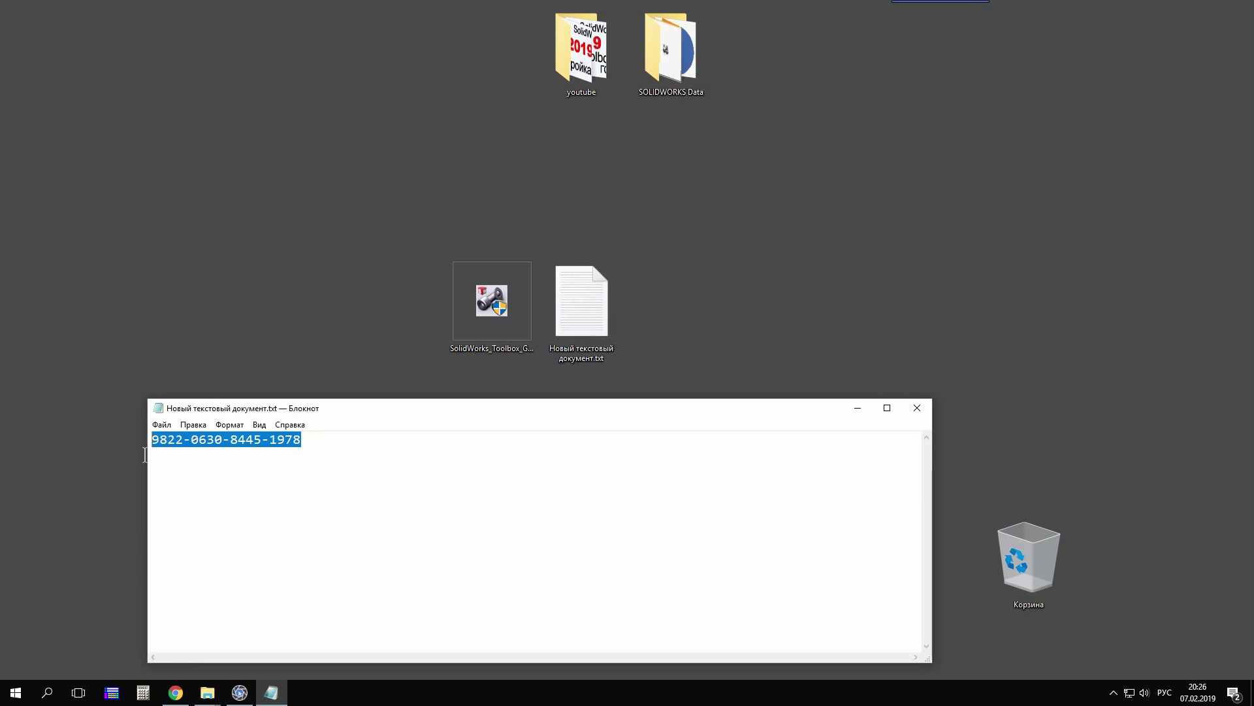
right_click(179, 445)
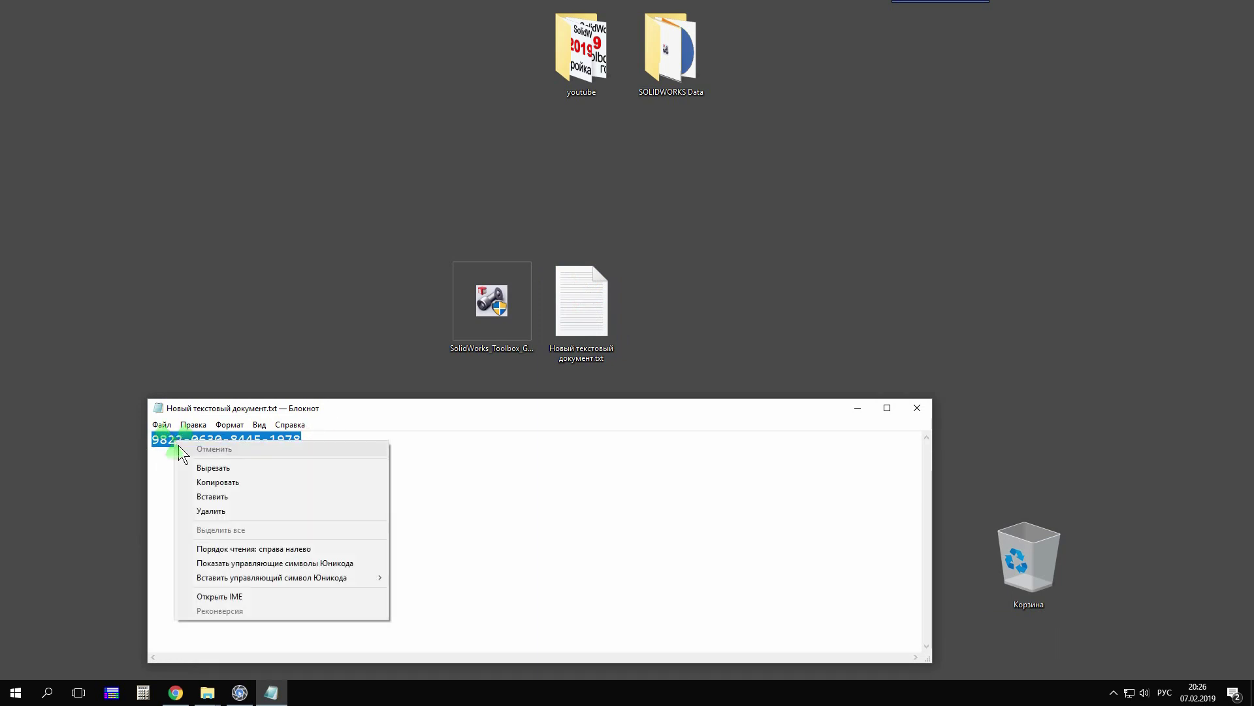
click(207, 482)
click(917, 408)
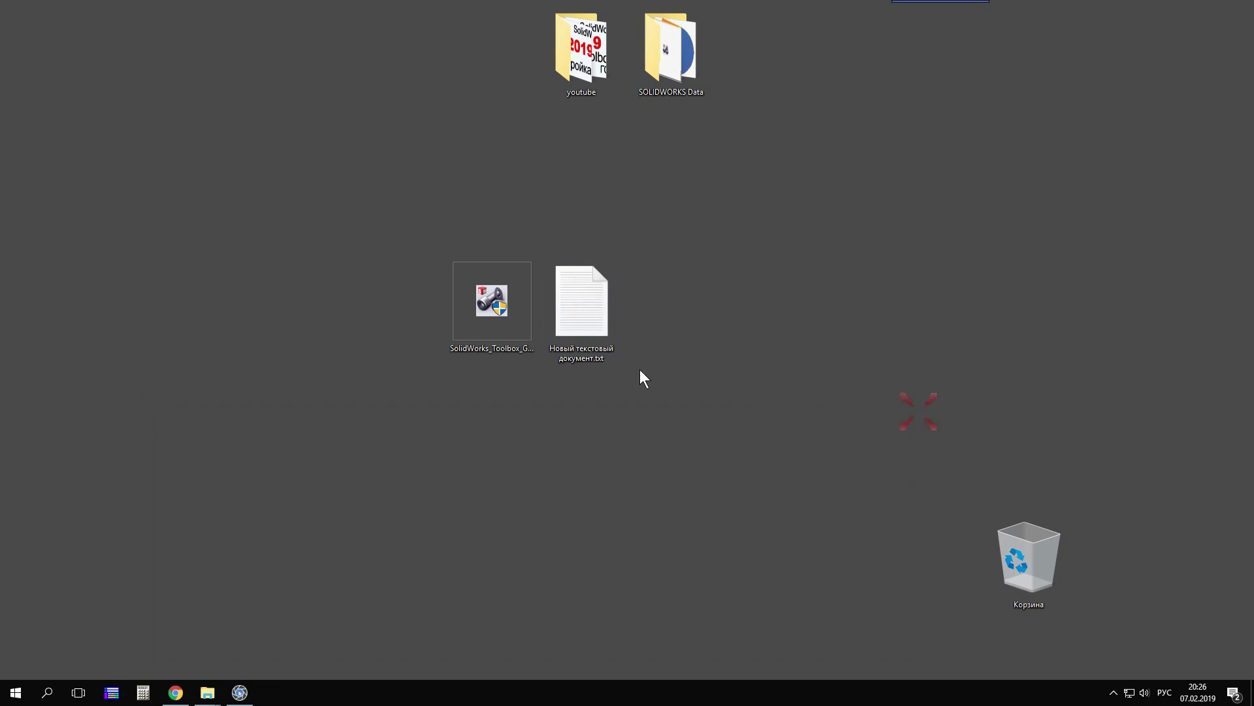
- Run the SolidWorks Toolbox GOST 2019 installer from the desktop and accept its licence agreement
click(505, 326)
double_click(506, 316)
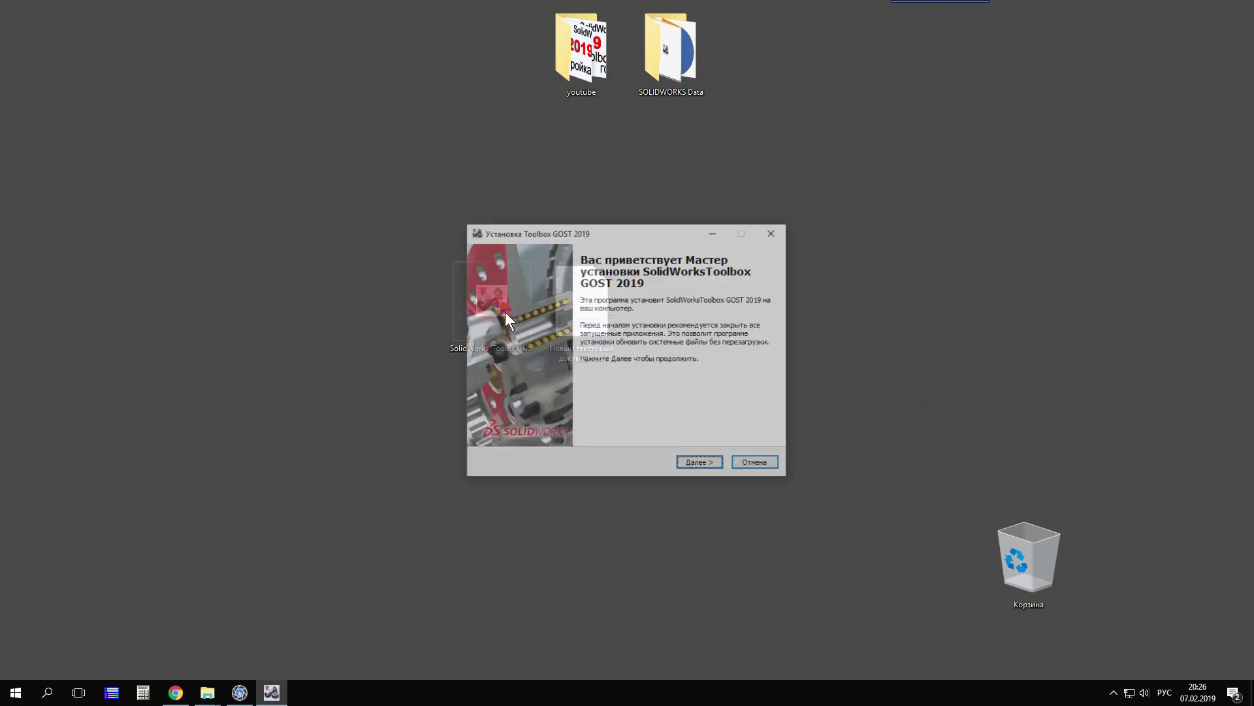
click(699, 464)
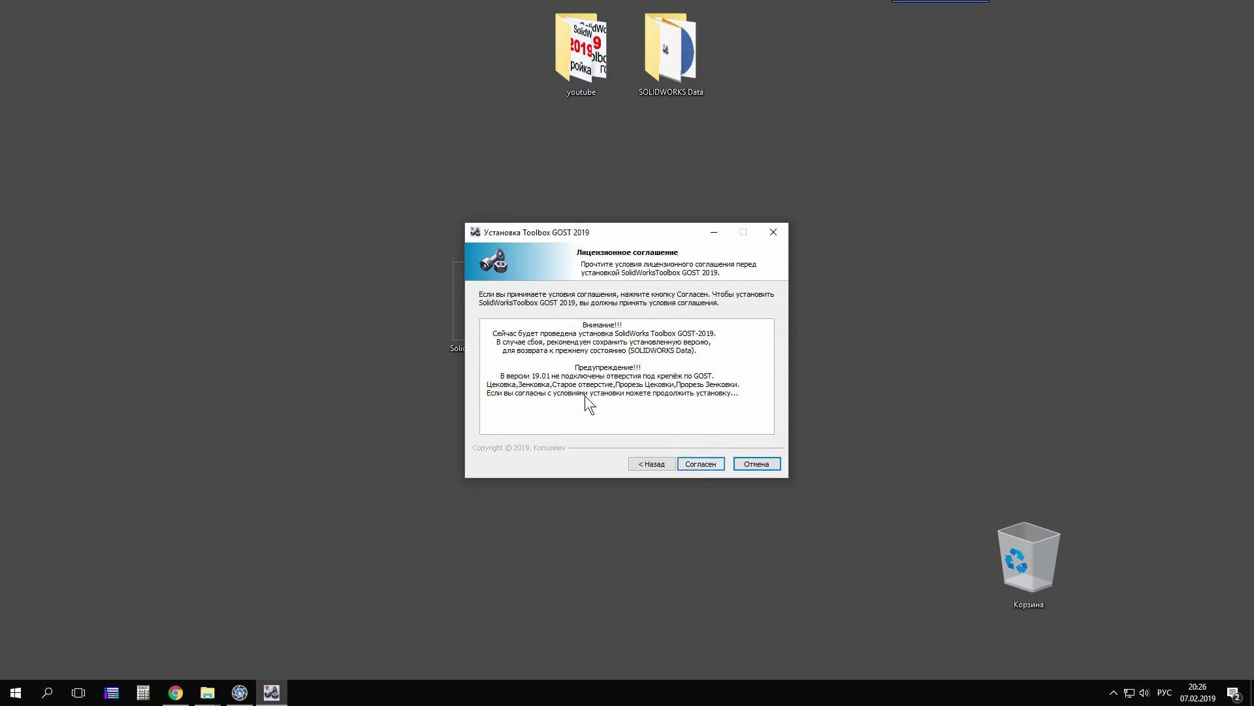
drag(583, 324, 750, 399)
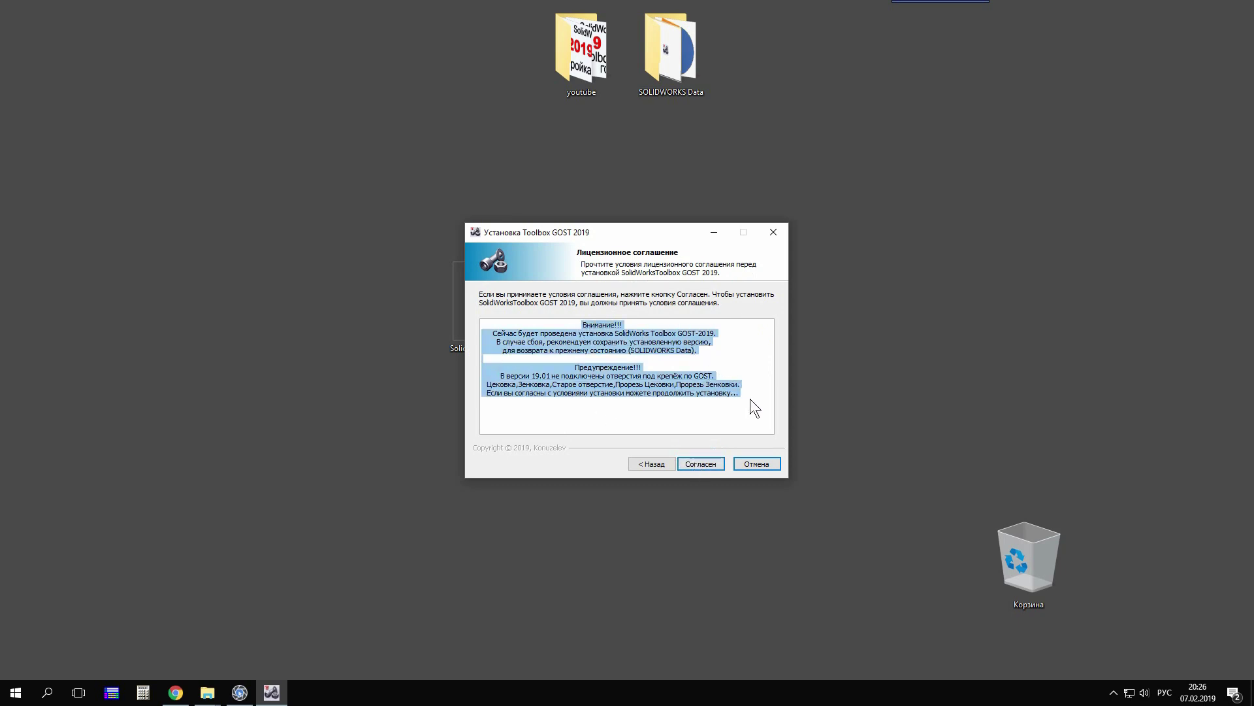
click(709, 463)
- Paste the copied password into the installation password field and continue the setup
right_click(516, 391)
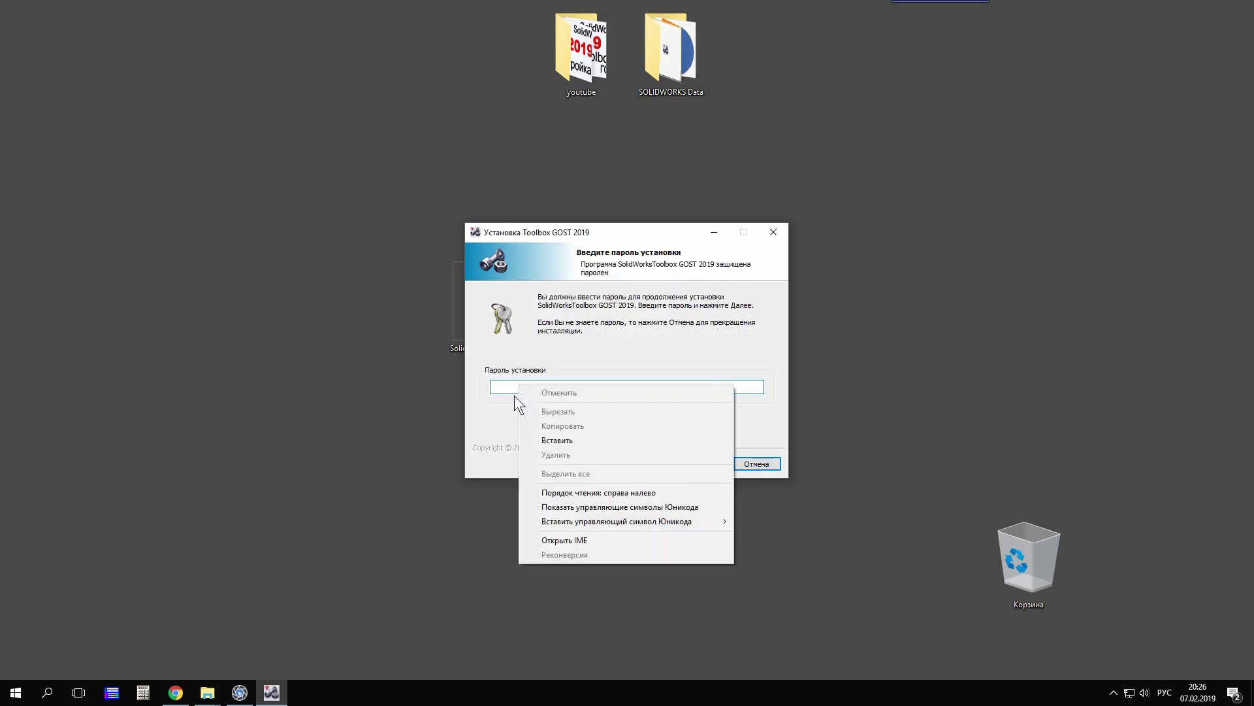
click(556, 440)
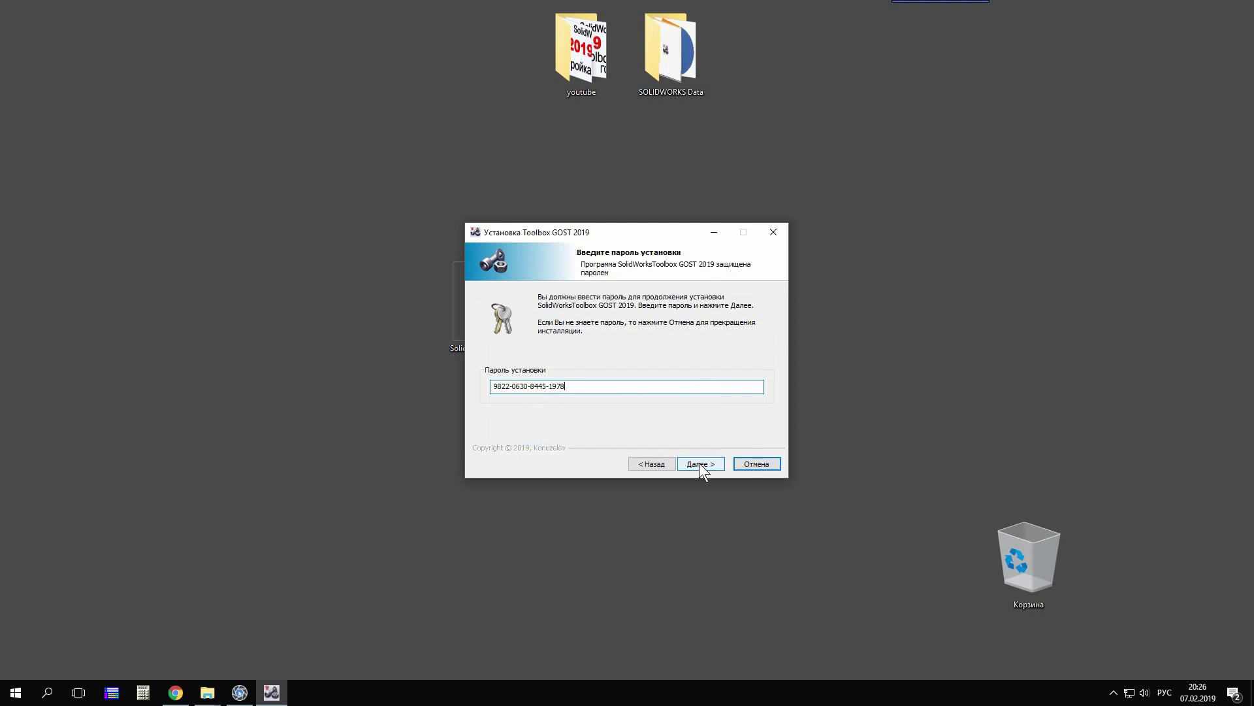
click(699, 463)
- Set the installation folder to Z:\02-Программы\001-SolidWorks\Toolbox by browsing to the existing Toolbox folder
drag(696, 387, 463, 408)
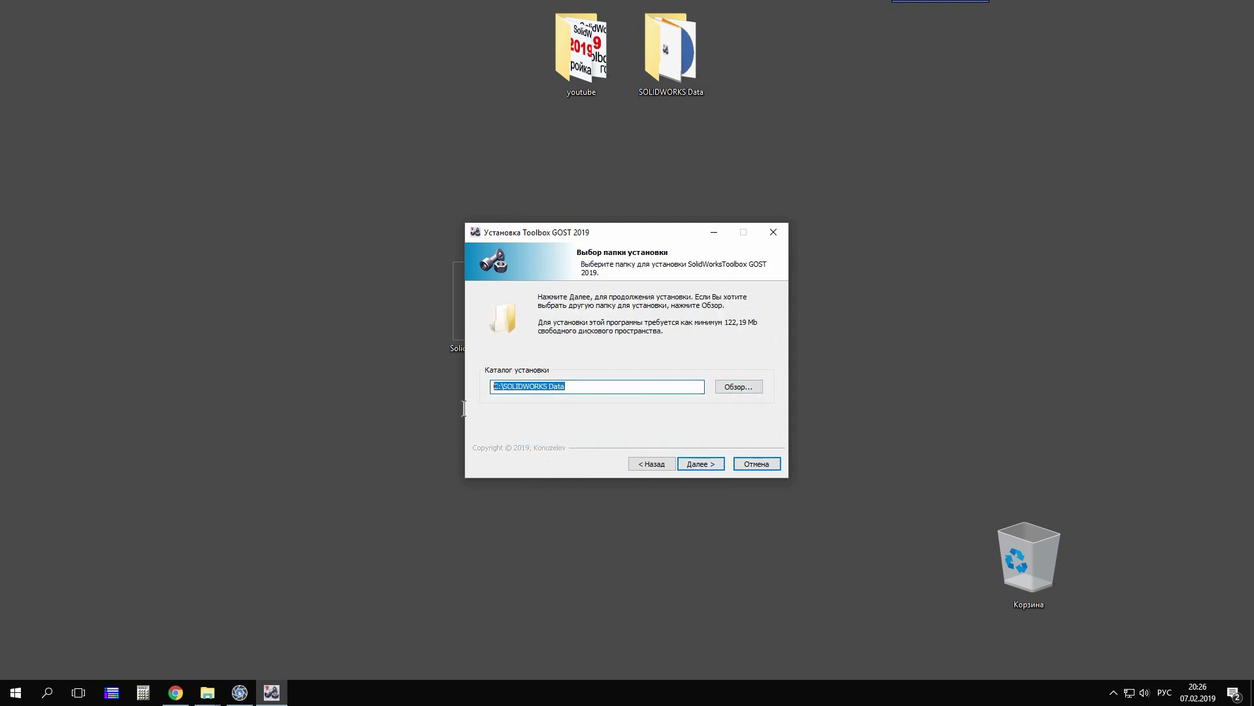
click(735, 389)
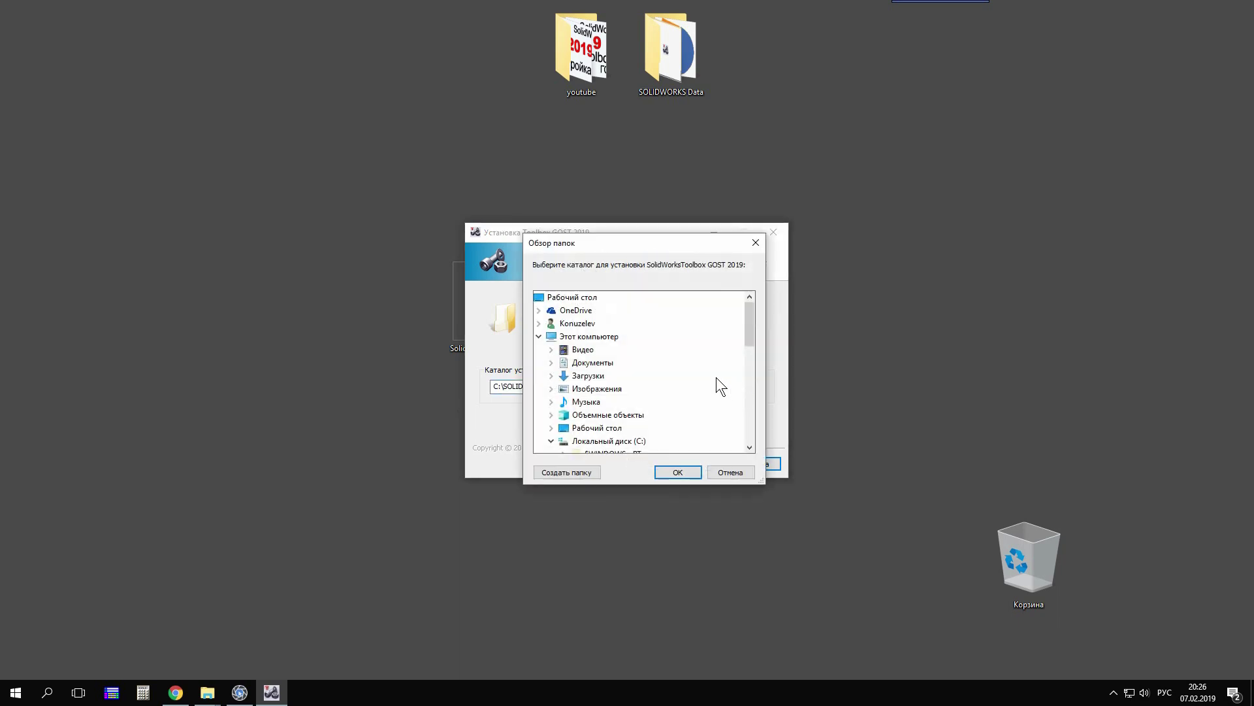
scroll(568, 366, down, 5)
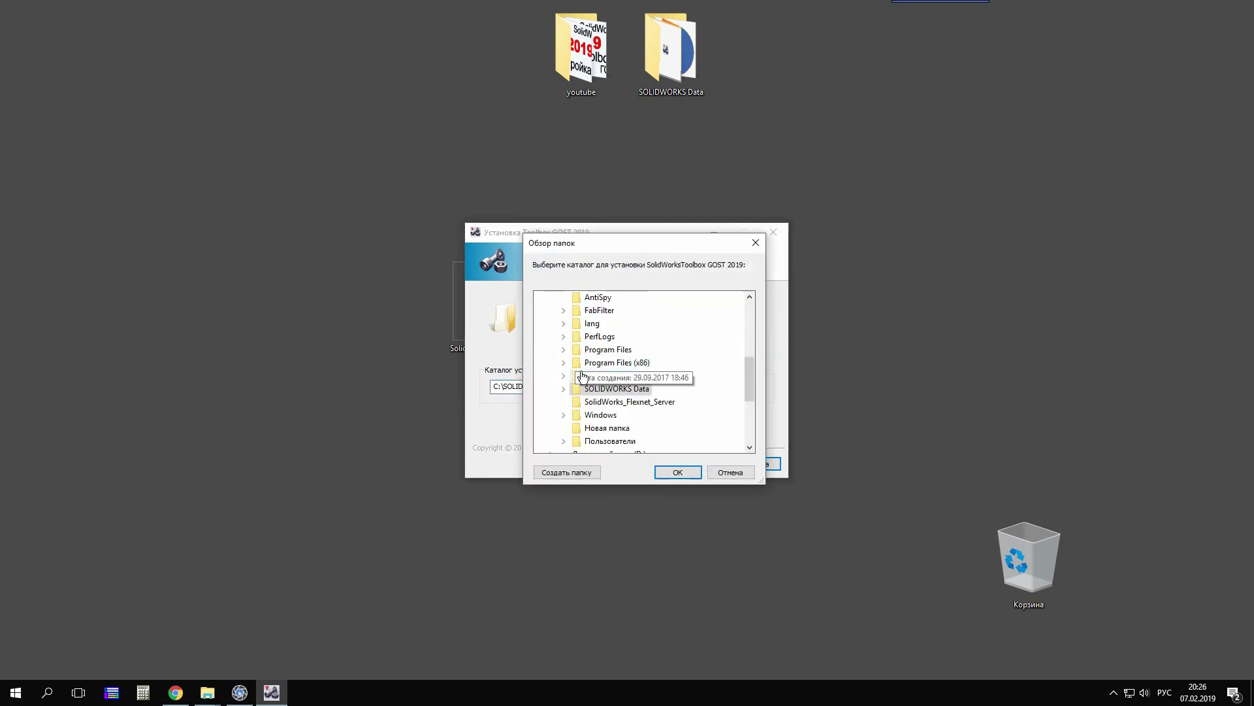
scroll(581, 375, down, 5)
click(551, 393)
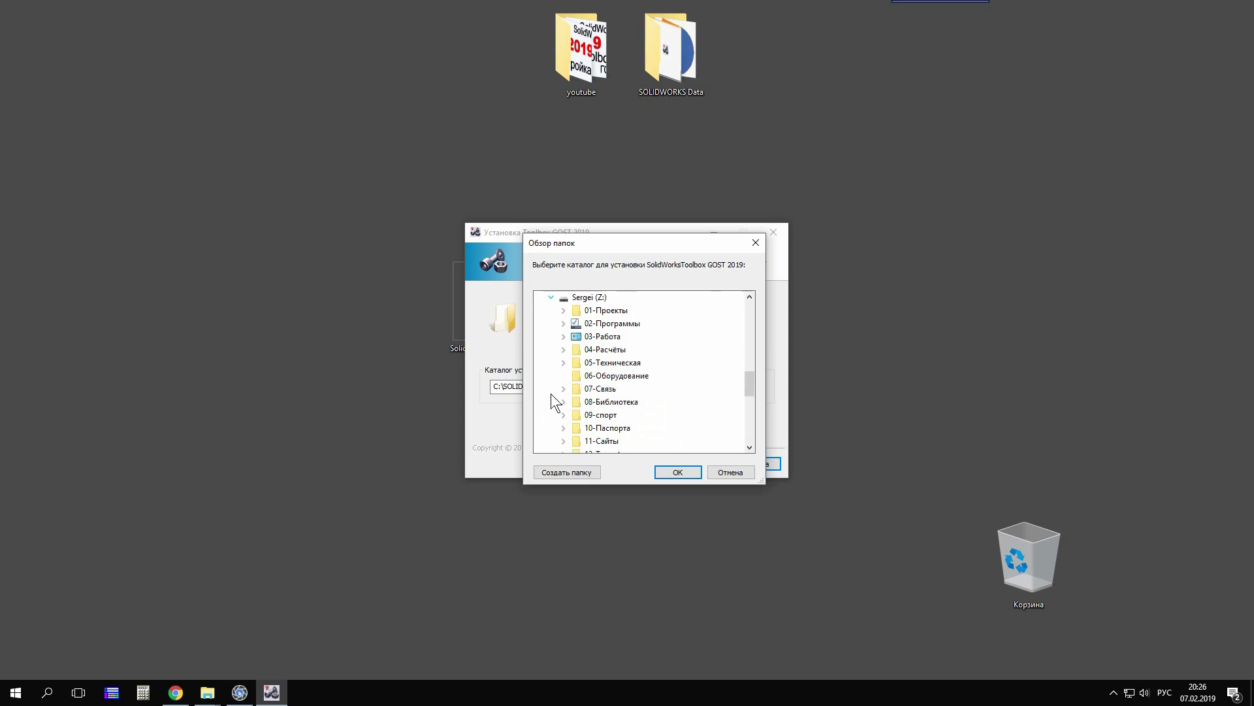
click(563, 323)
click(575, 311)
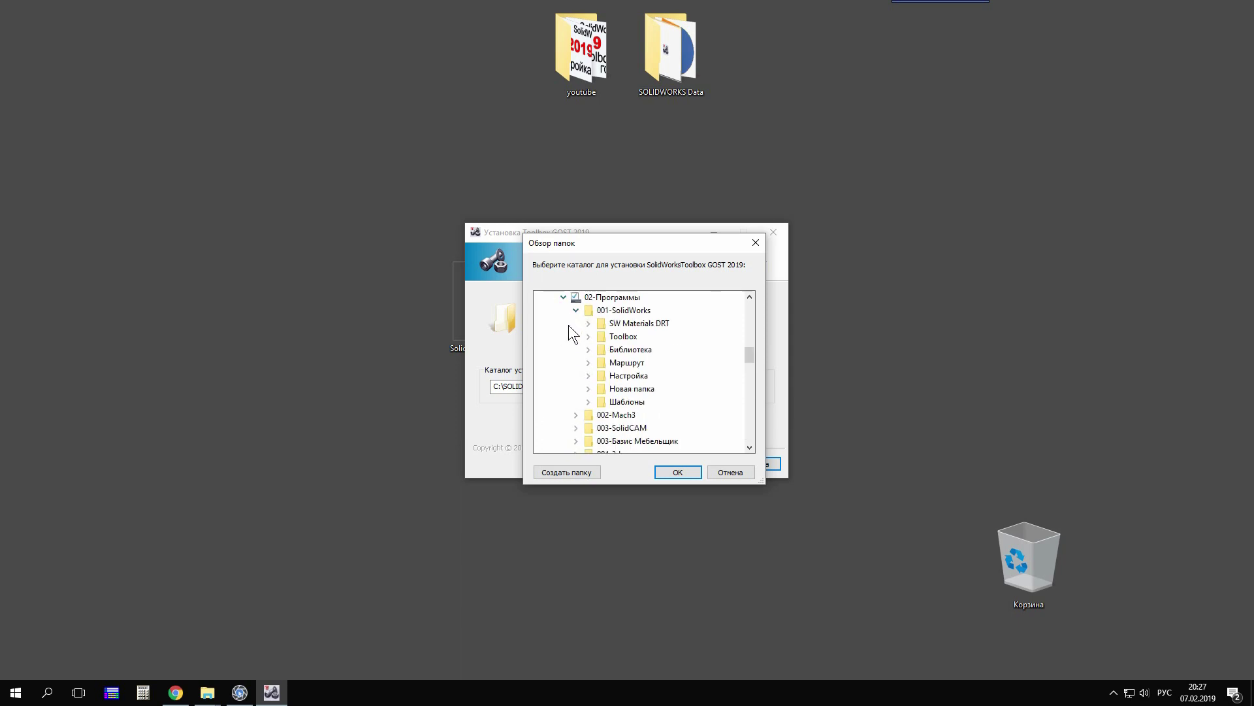
click(589, 336)
click(625, 339)
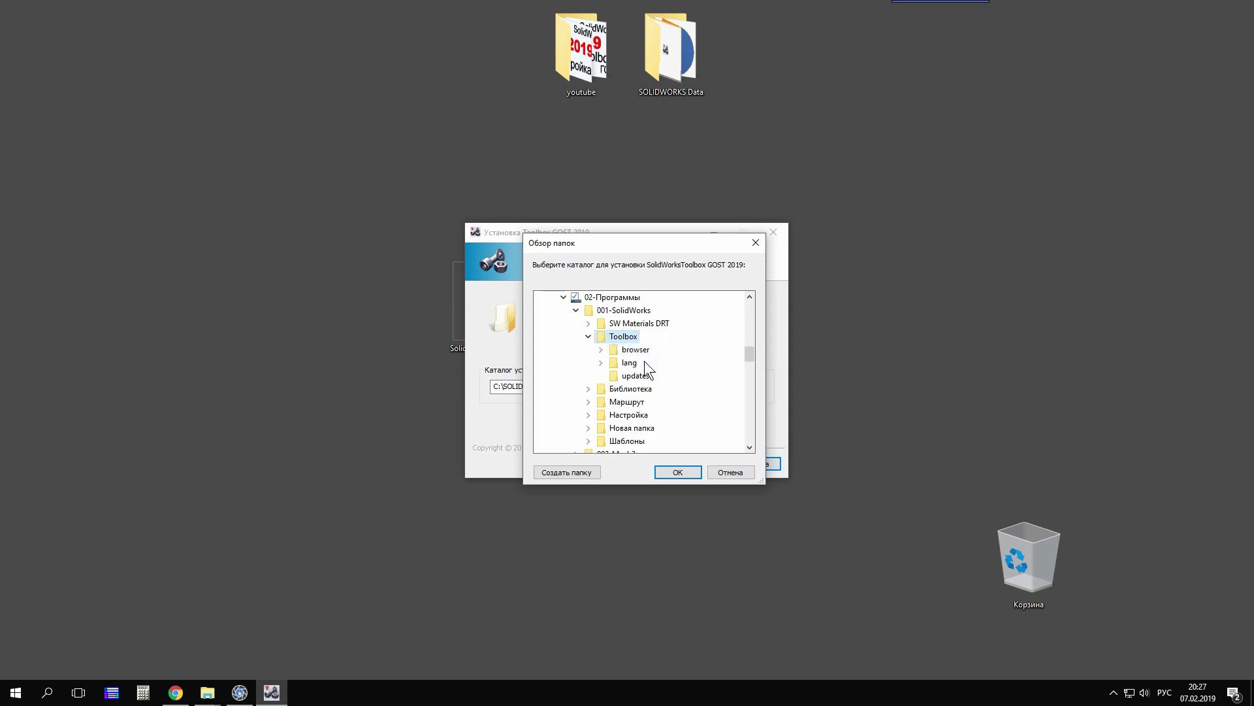
click(687, 470)
drag(502, 399, 696, 399)
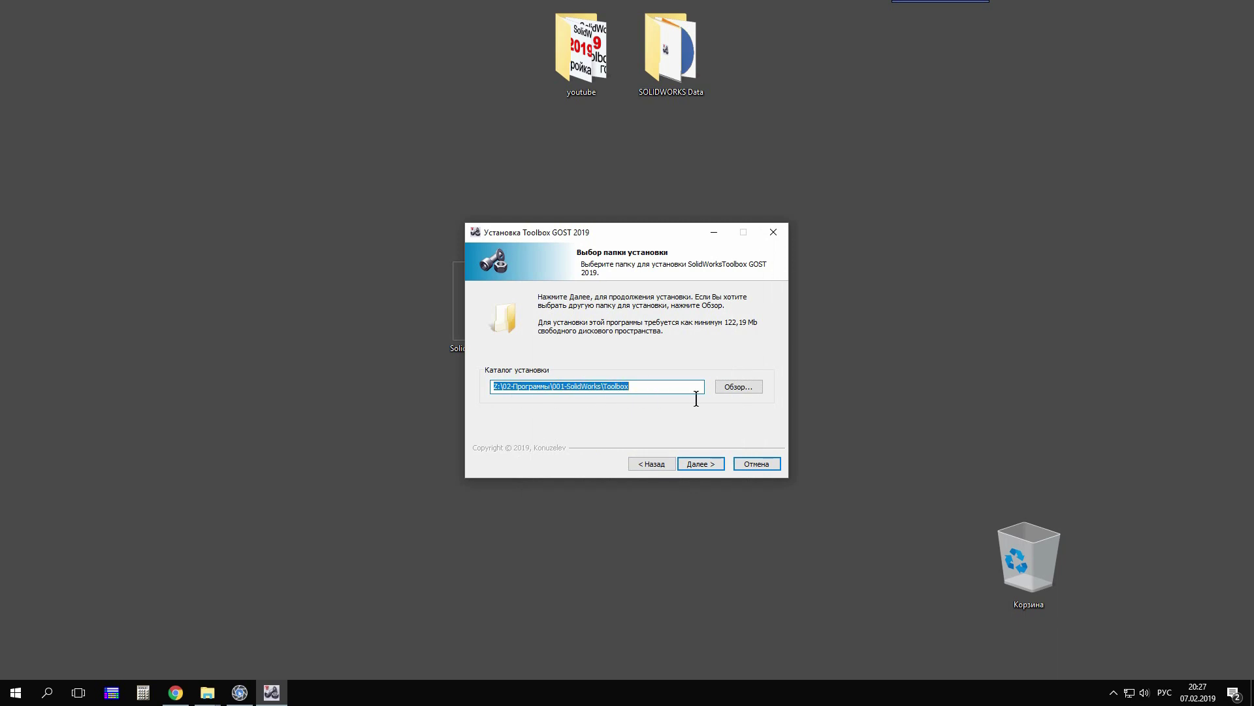
- Install Toolbox GOST 2019 into the chosen folder and finish the setup wizard
click(703, 461)
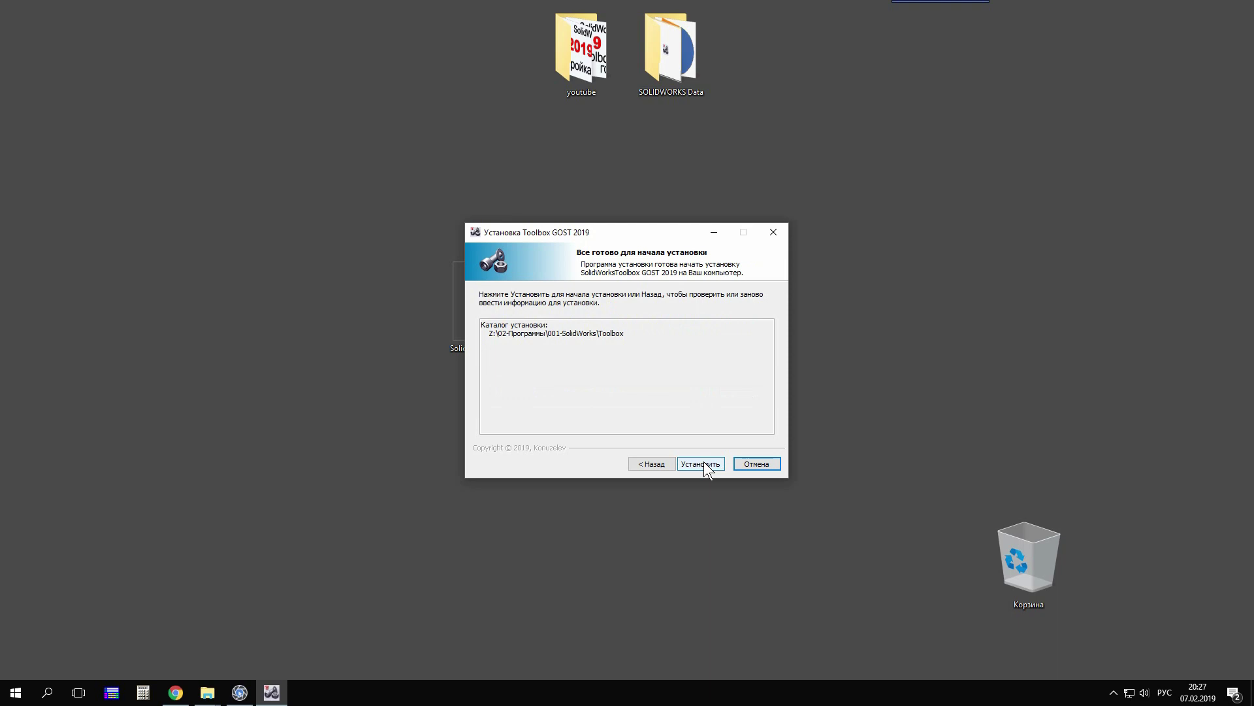
click(704, 461)
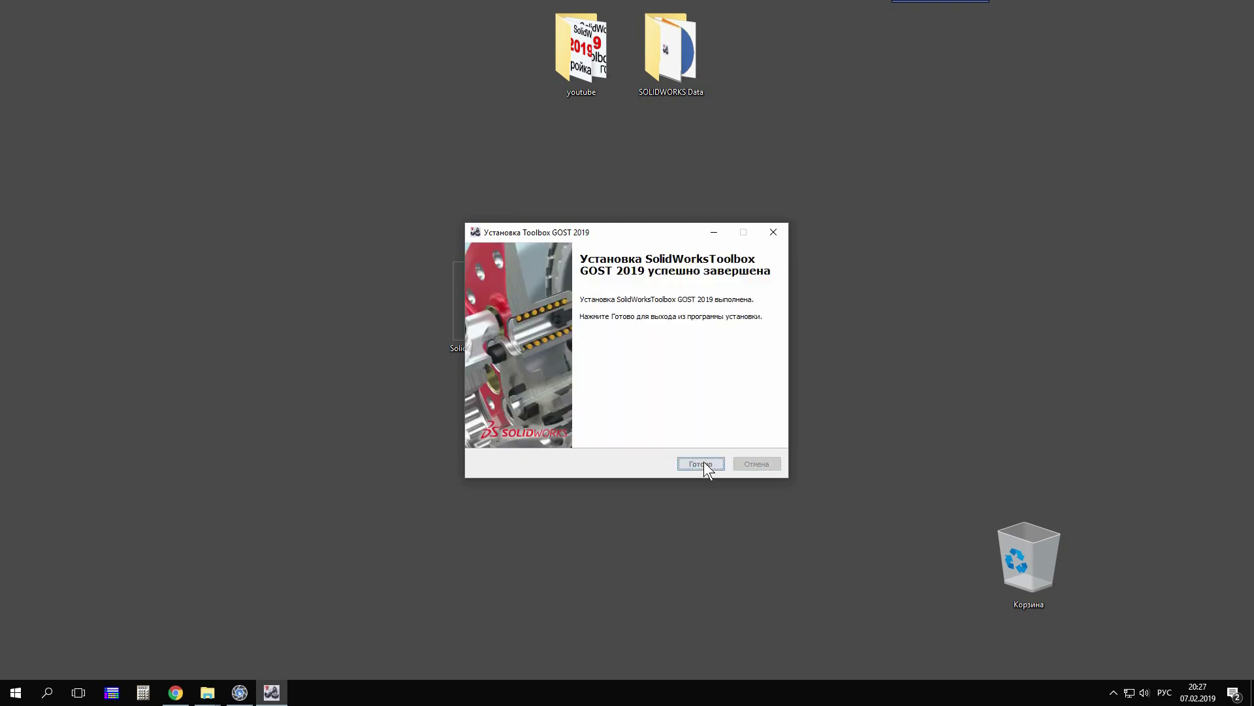
click(701, 463)
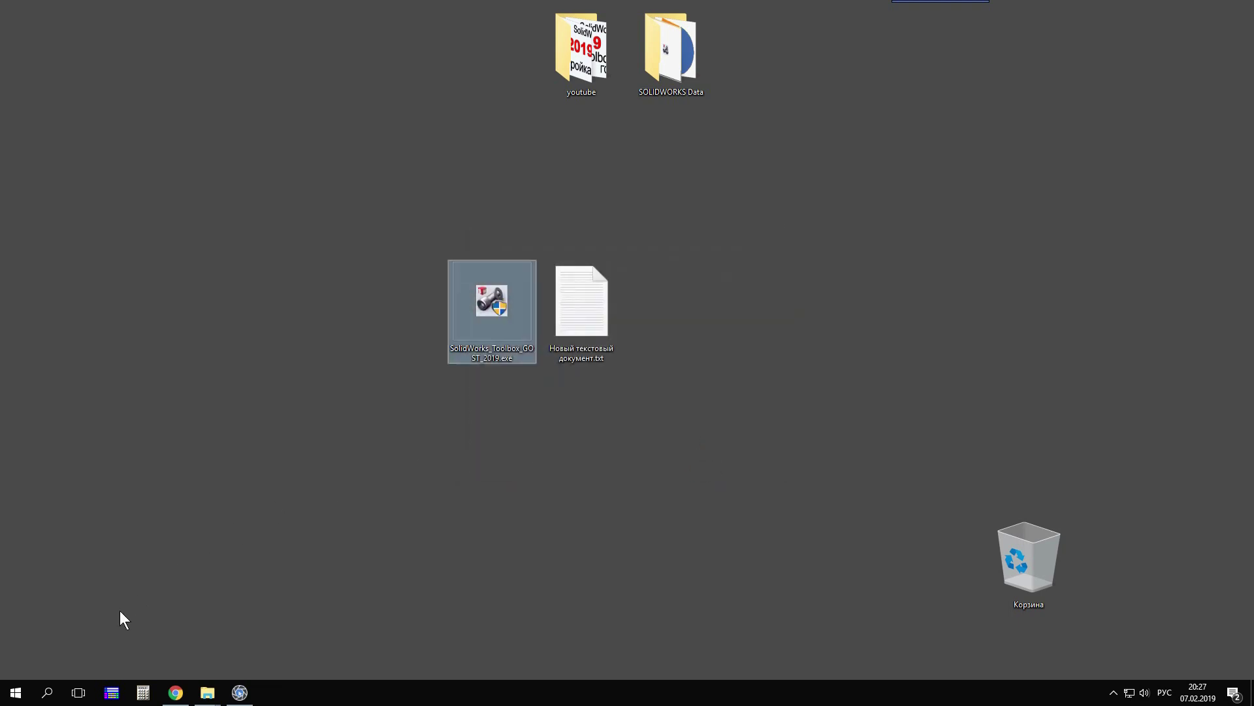
- Start SOLIDWORKS again and open the Toolbox configuration from the Hole Wizard/Toolbox options
click(11, 692)
click(377, 418)
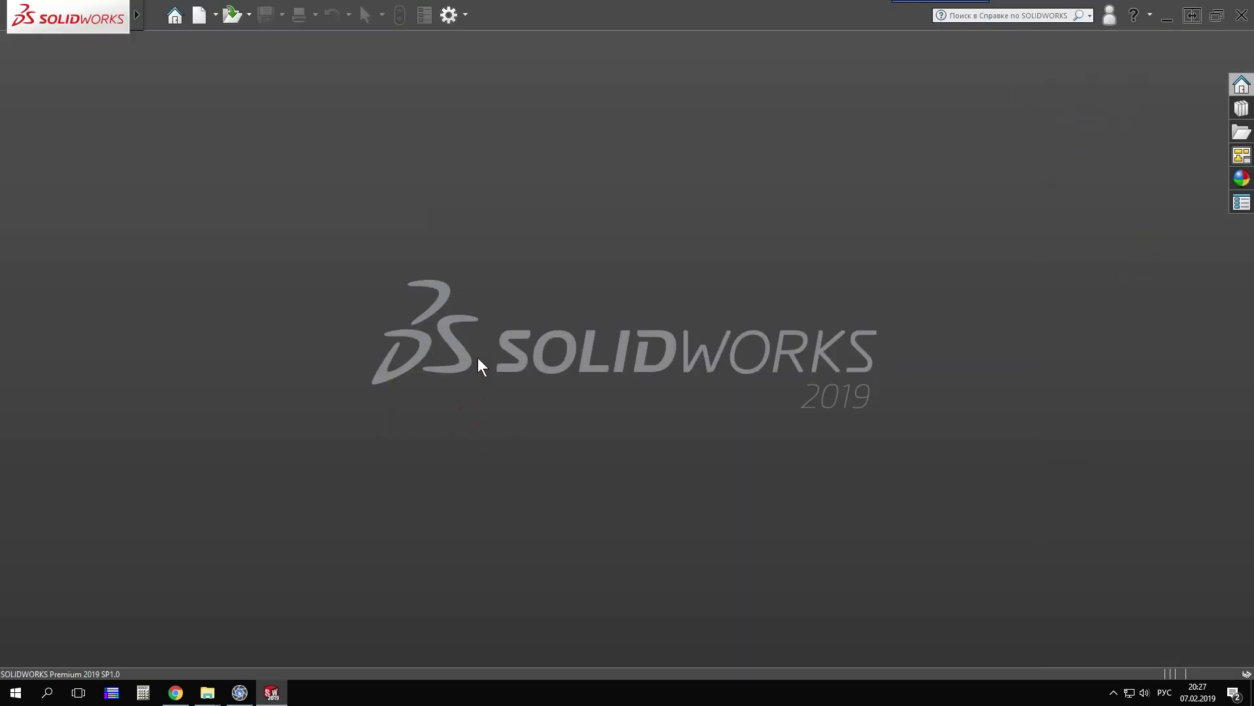
click(448, 24)
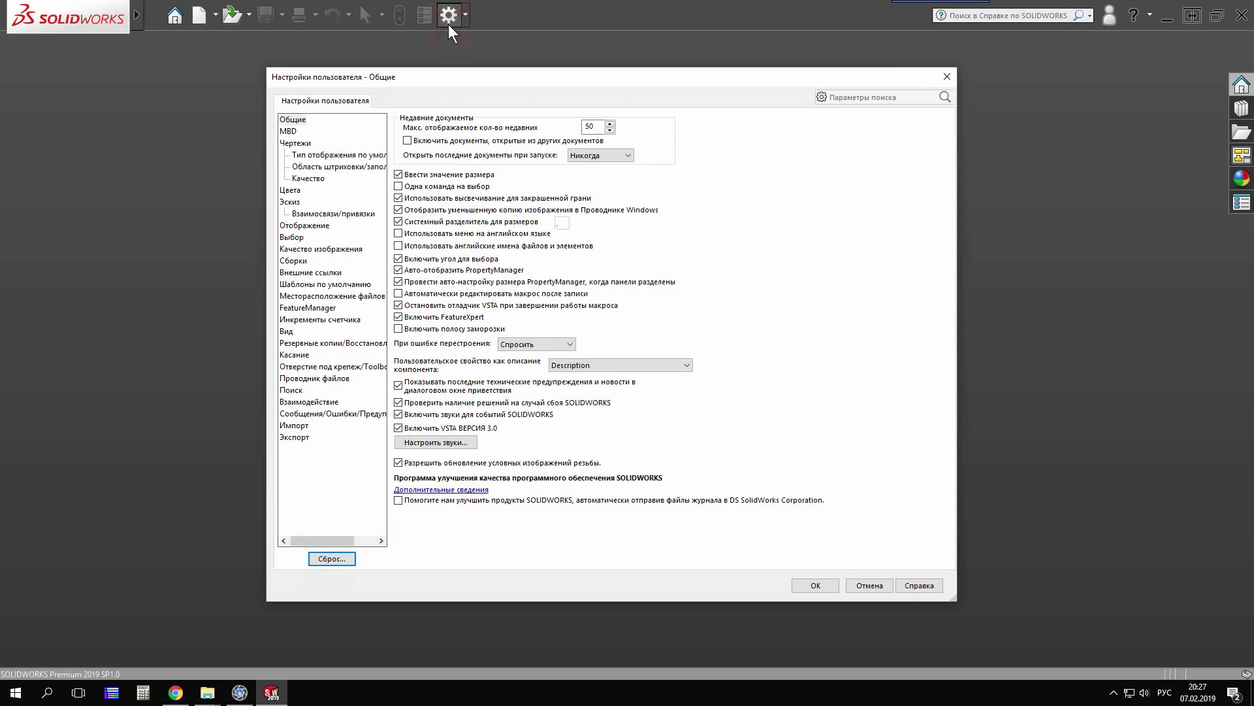
click(333, 367)
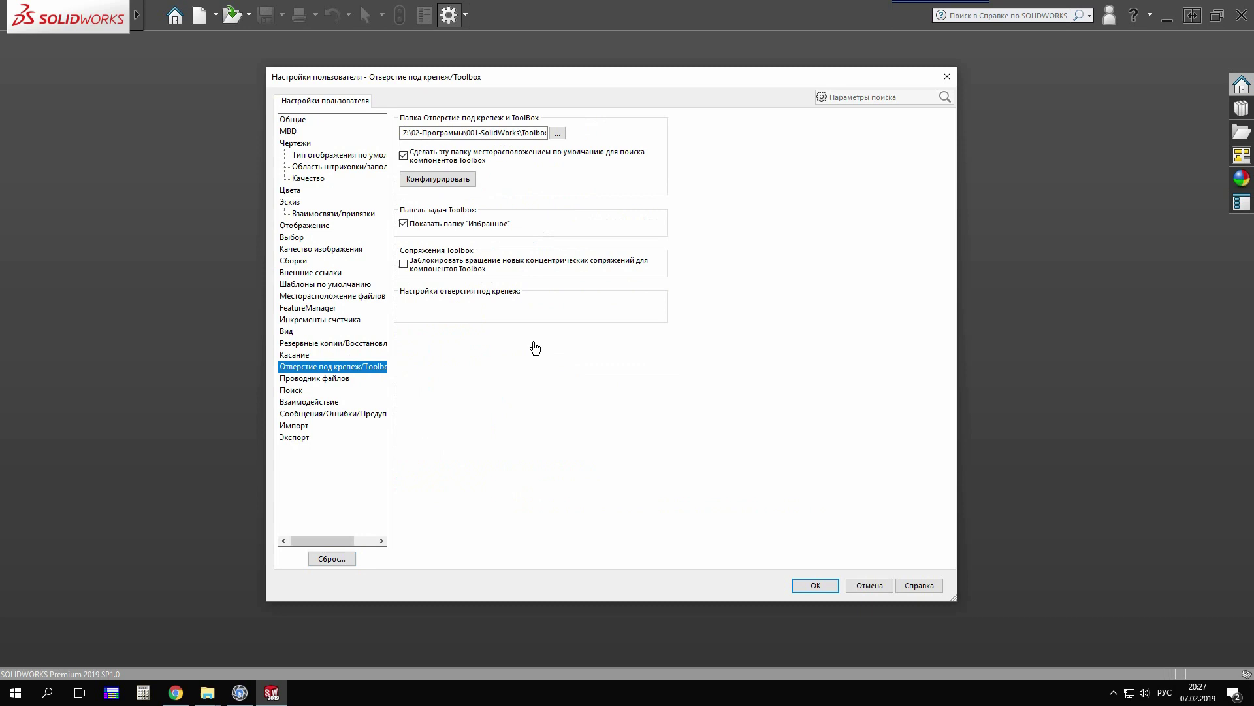
click(438, 179)
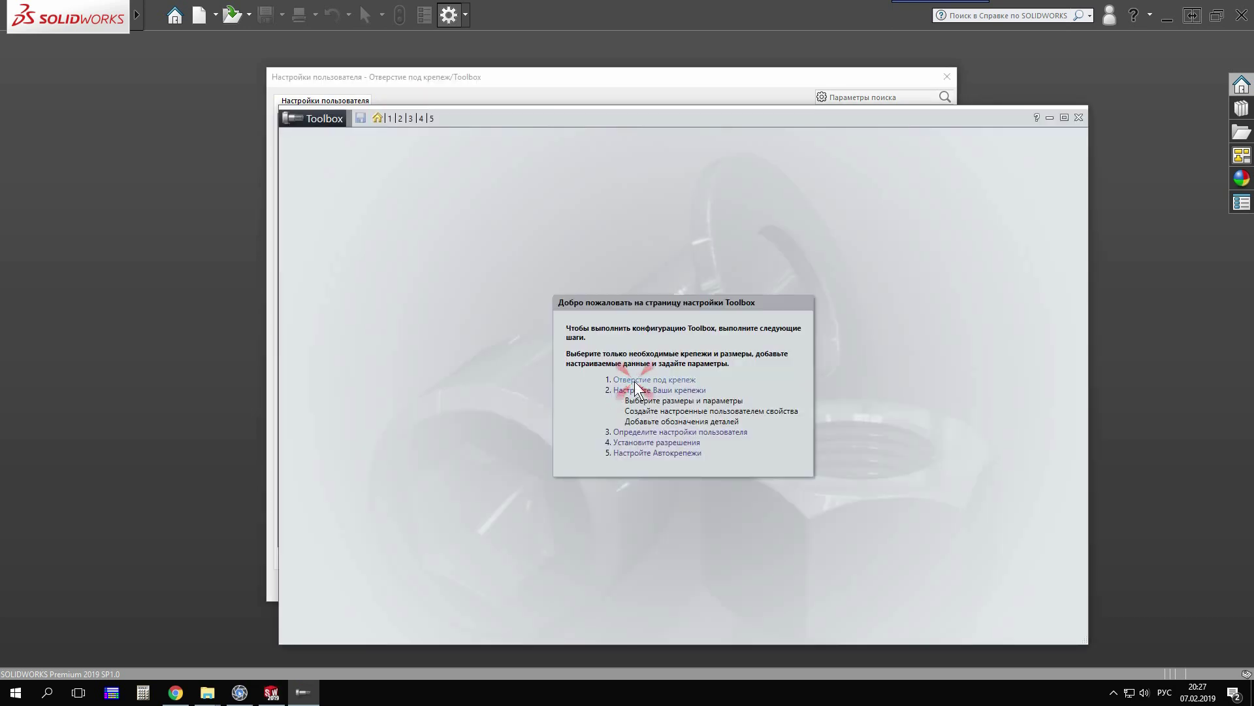
- Check the GOST standard's hole types and its fastener categories in the Toolbox configuration
click(635, 382)
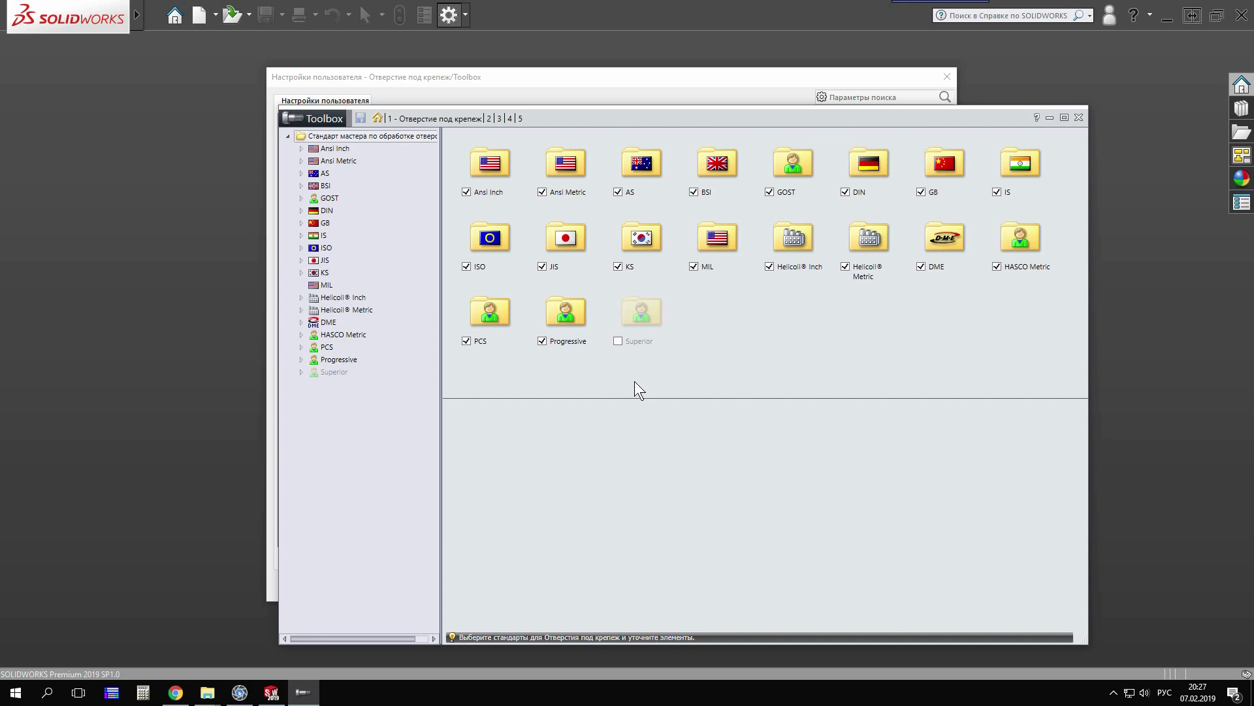
click(328, 197)
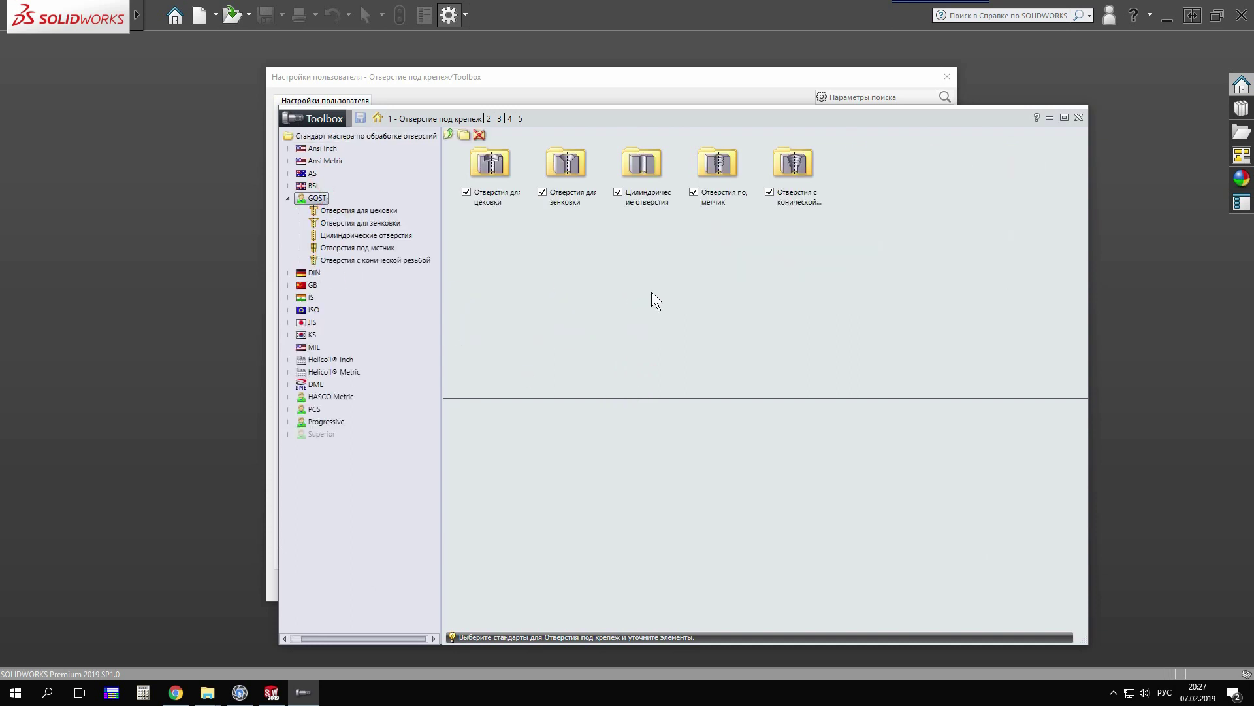
click(488, 120)
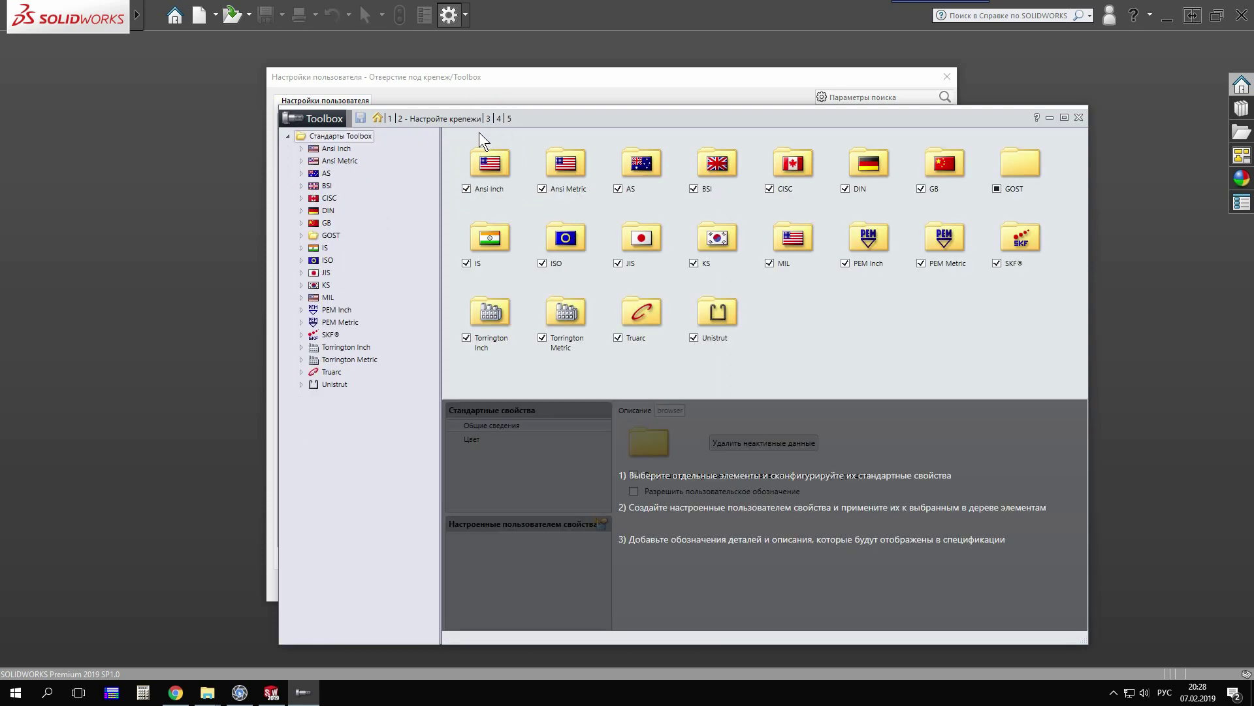
click(327, 237)
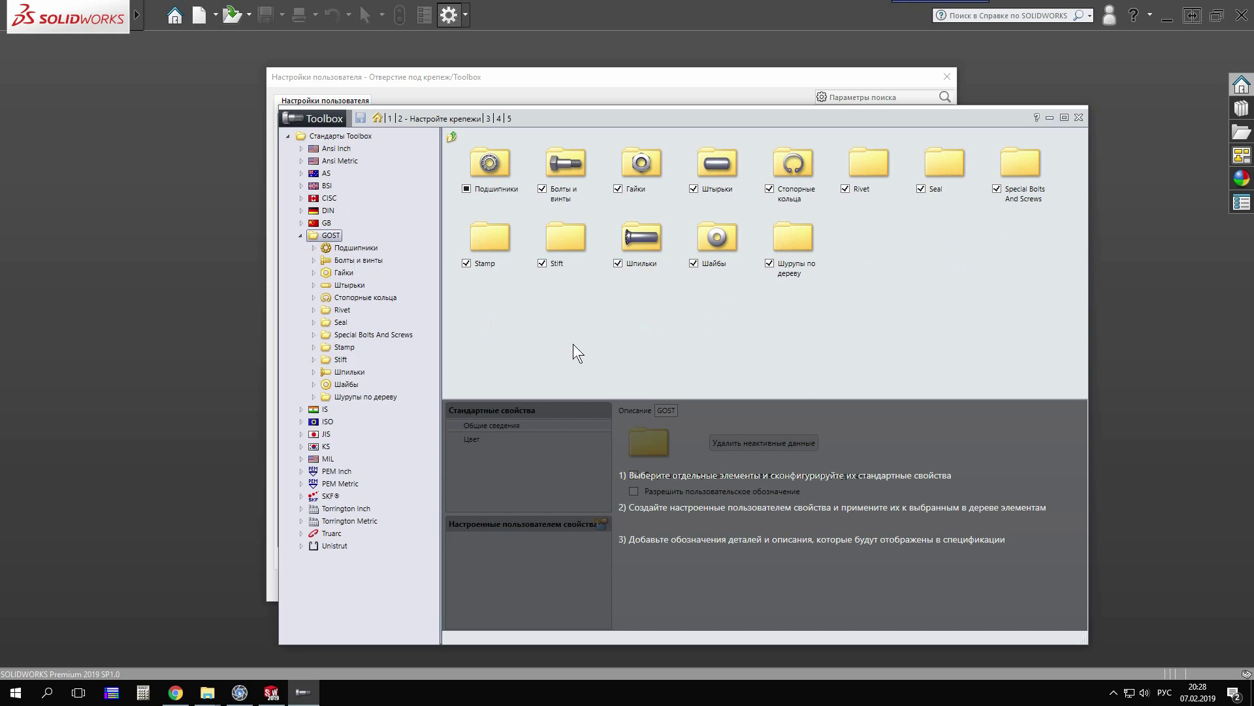
- Close the Toolbox configuration and the user settings without changes, and create a new part from the Деталь template
click(1079, 118)
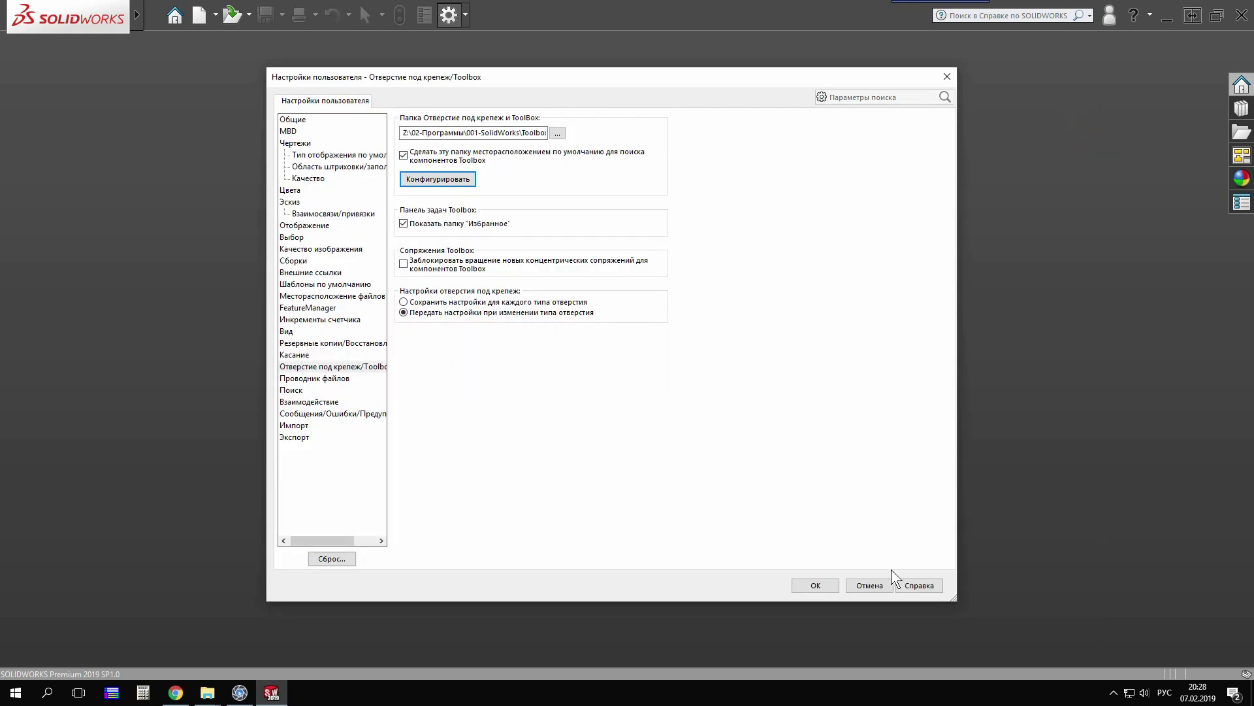
click(879, 586)
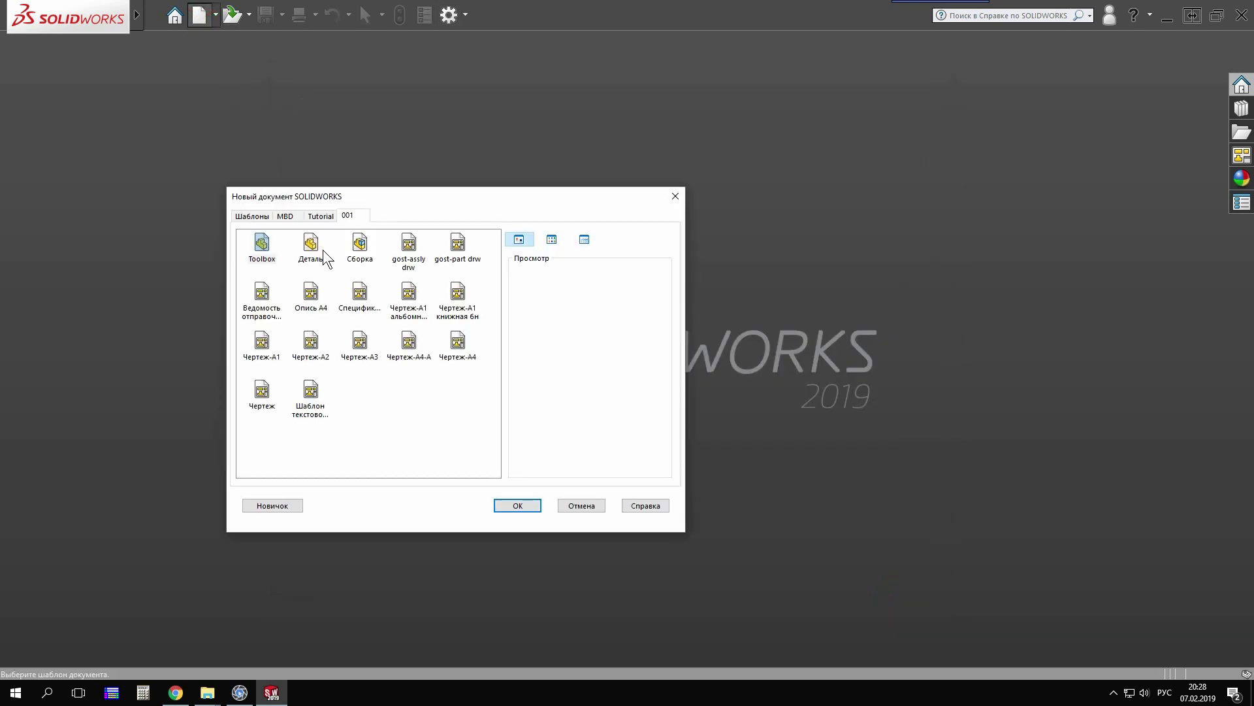
click(316, 248)
click(521, 508)
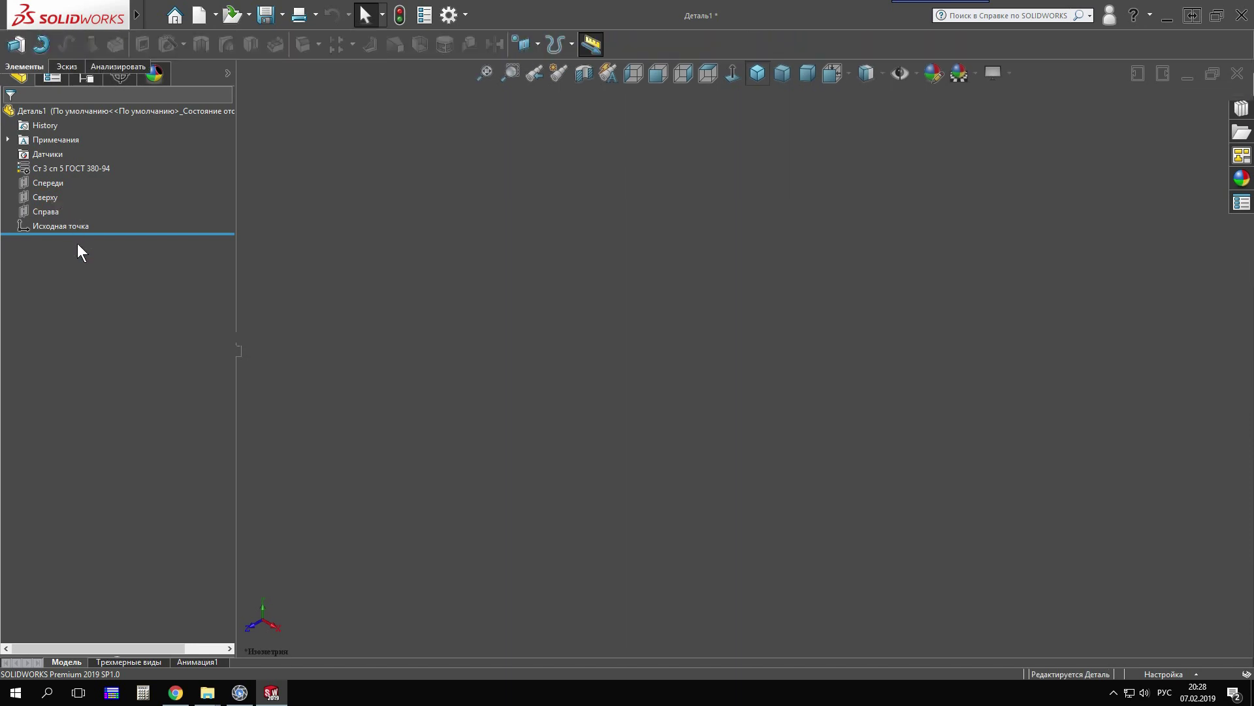
- Sketch a center rectangle of about 314 by 176 mm on the Сверху plane, centered on the origin
click(51, 223)
click(16, 48)
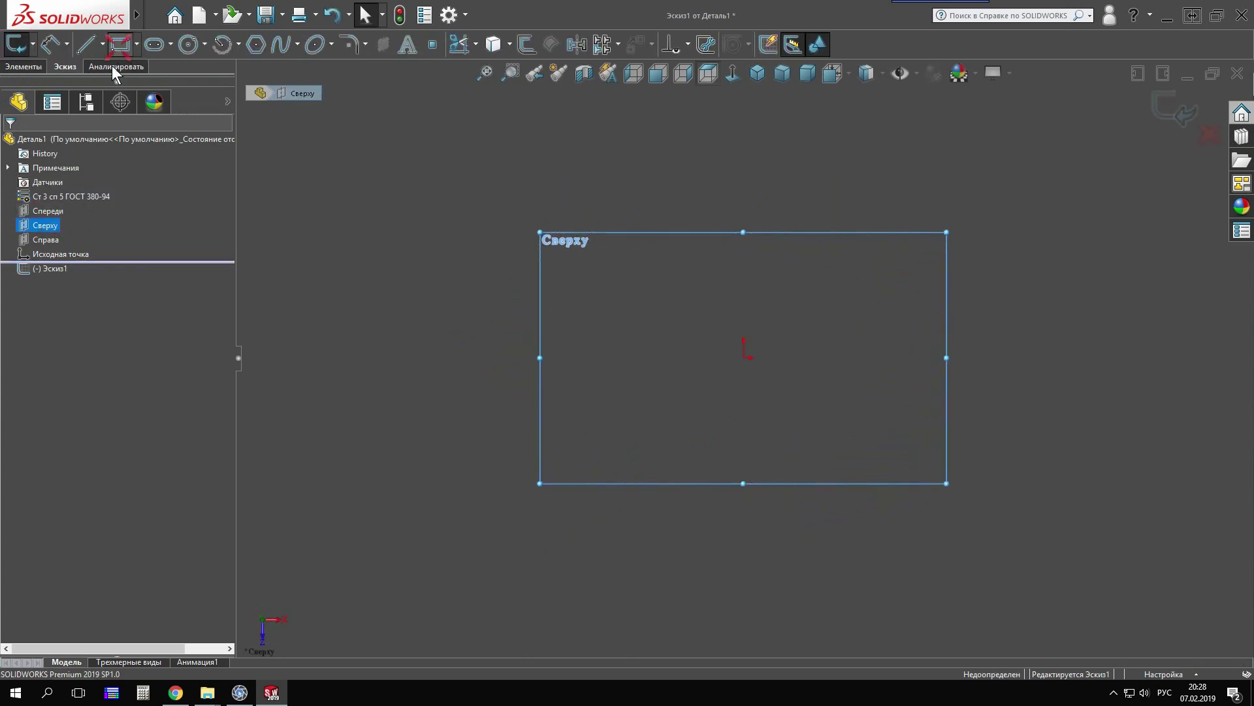
click(118, 48)
click(62, 191)
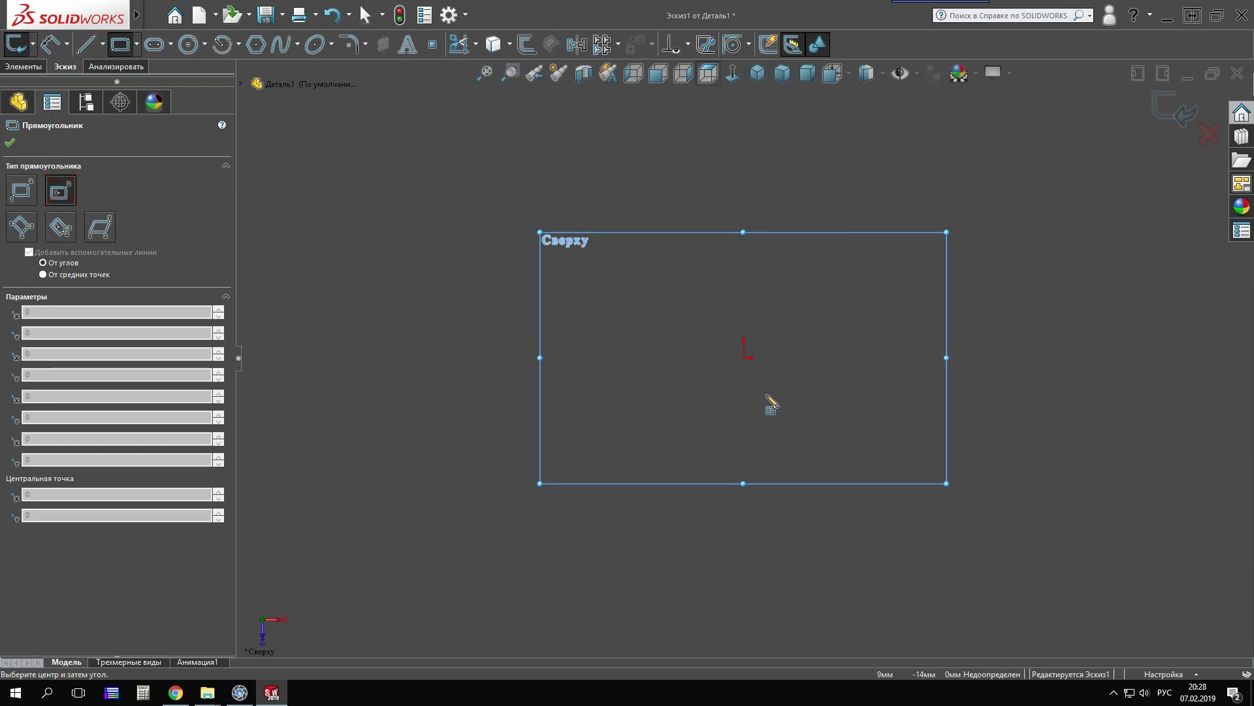
click(744, 357)
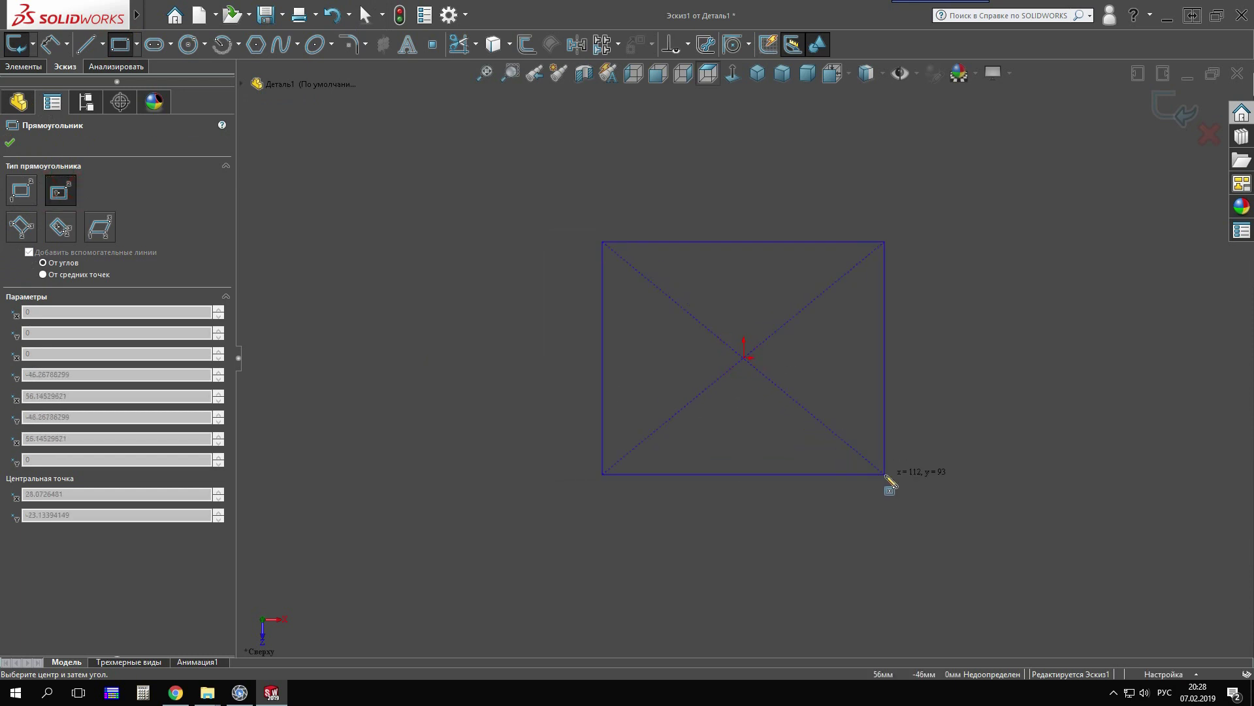
click(1140, 580)
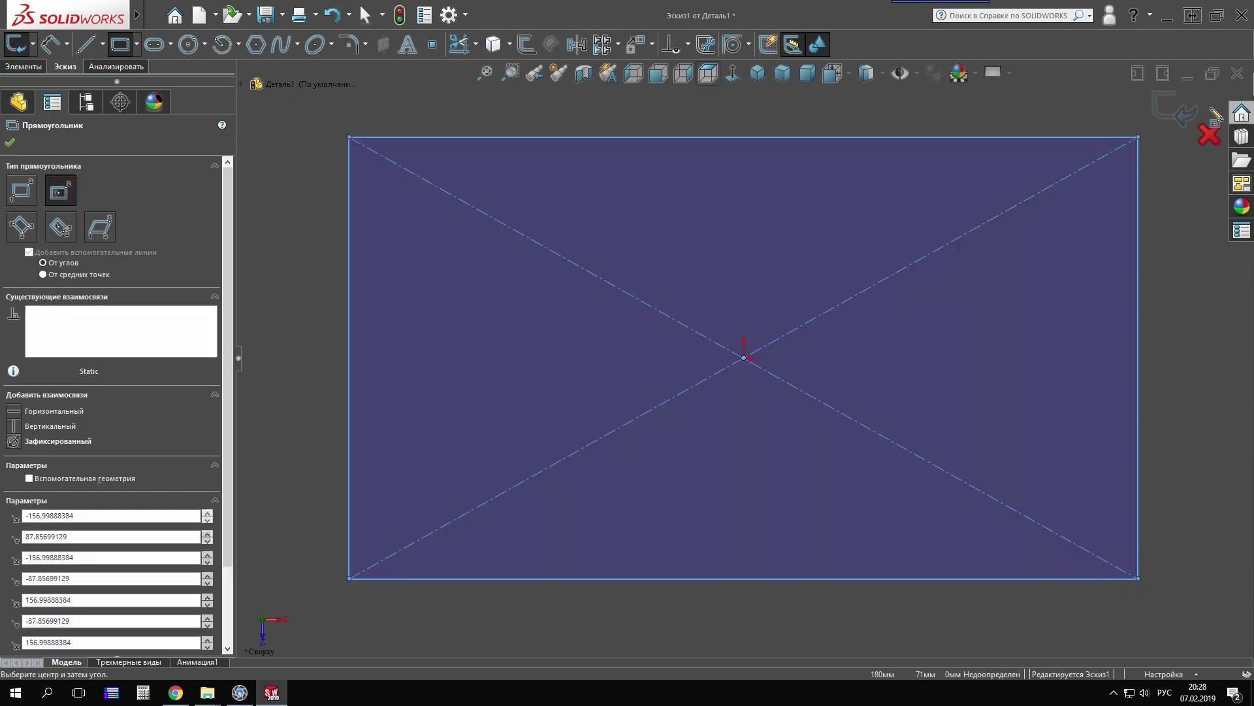
- Extrude the rectangle 10 mm into a plate
click(1169, 119)
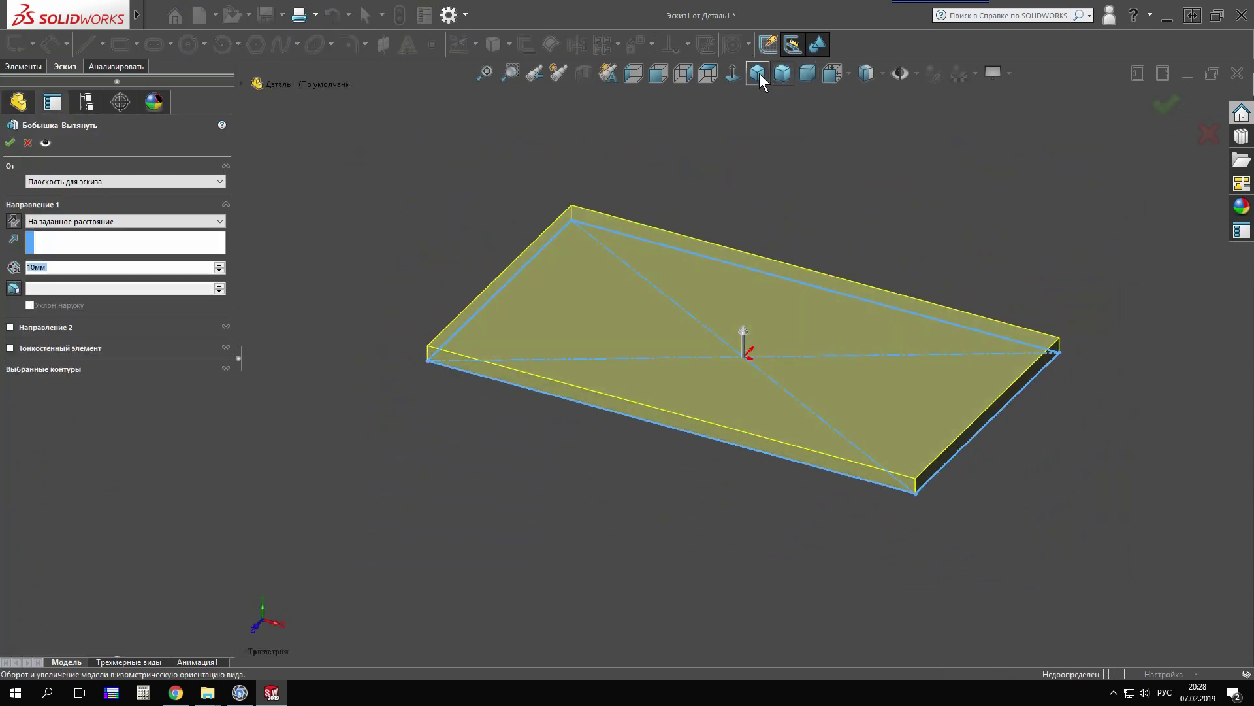
click(757, 73)
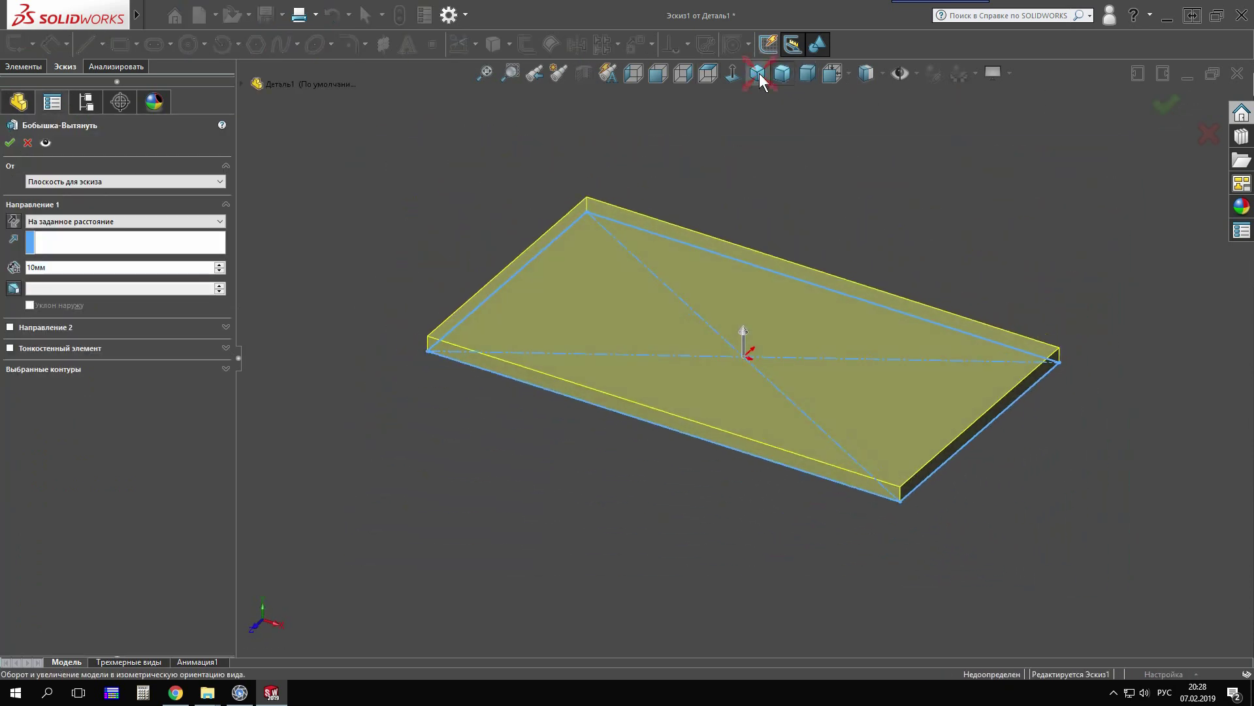
click(9, 142)
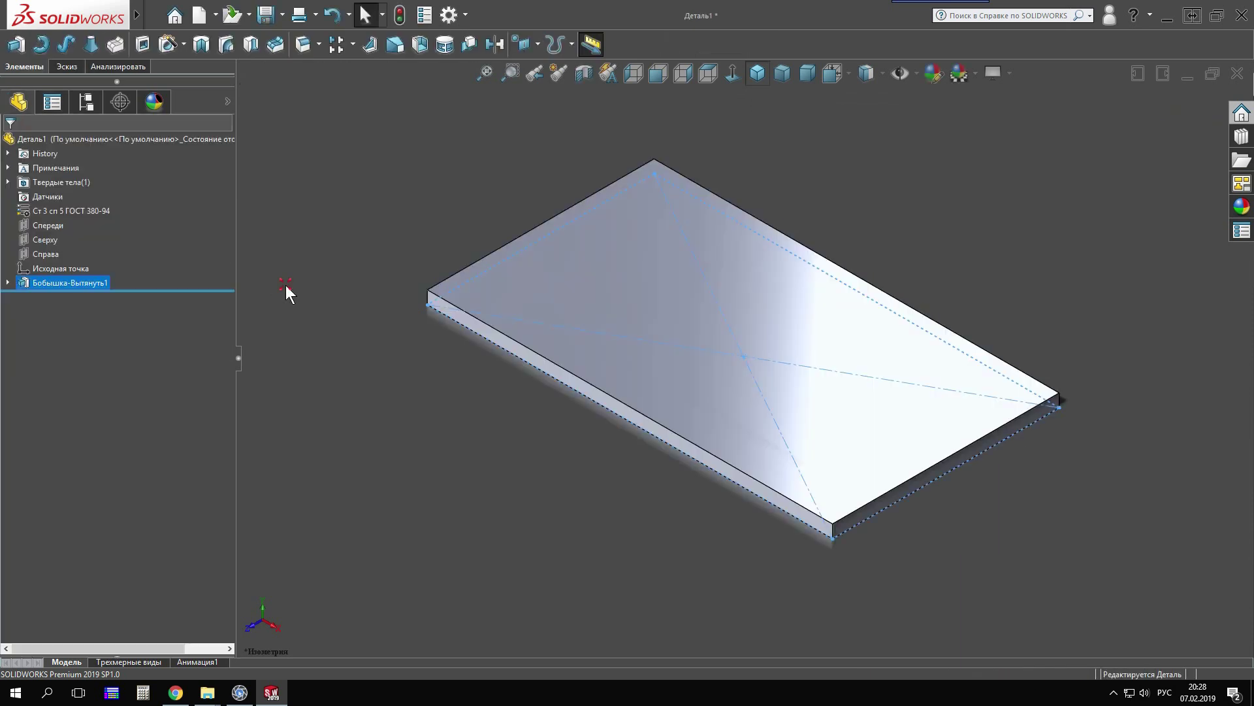
click(286, 286)
- Define a GOST tapped hole (Отверстие под метчик) of size M14, through all, with the Hole Wizard
click(168, 46)
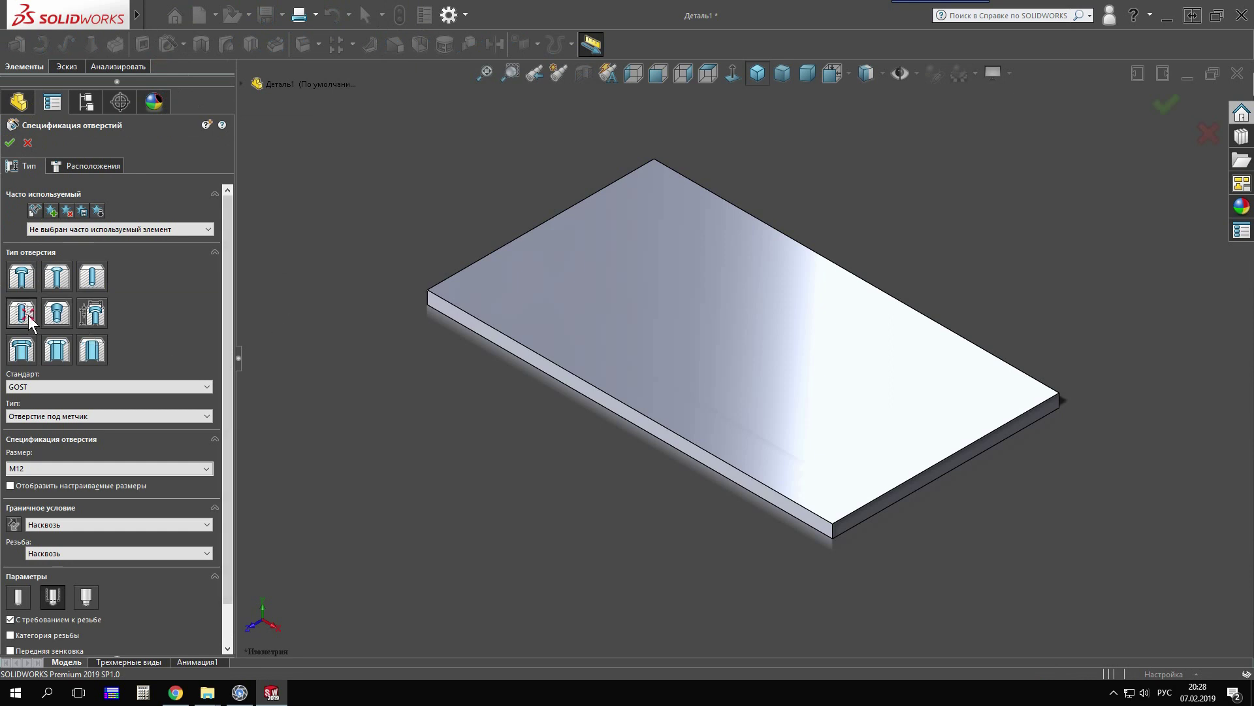
click(52, 468)
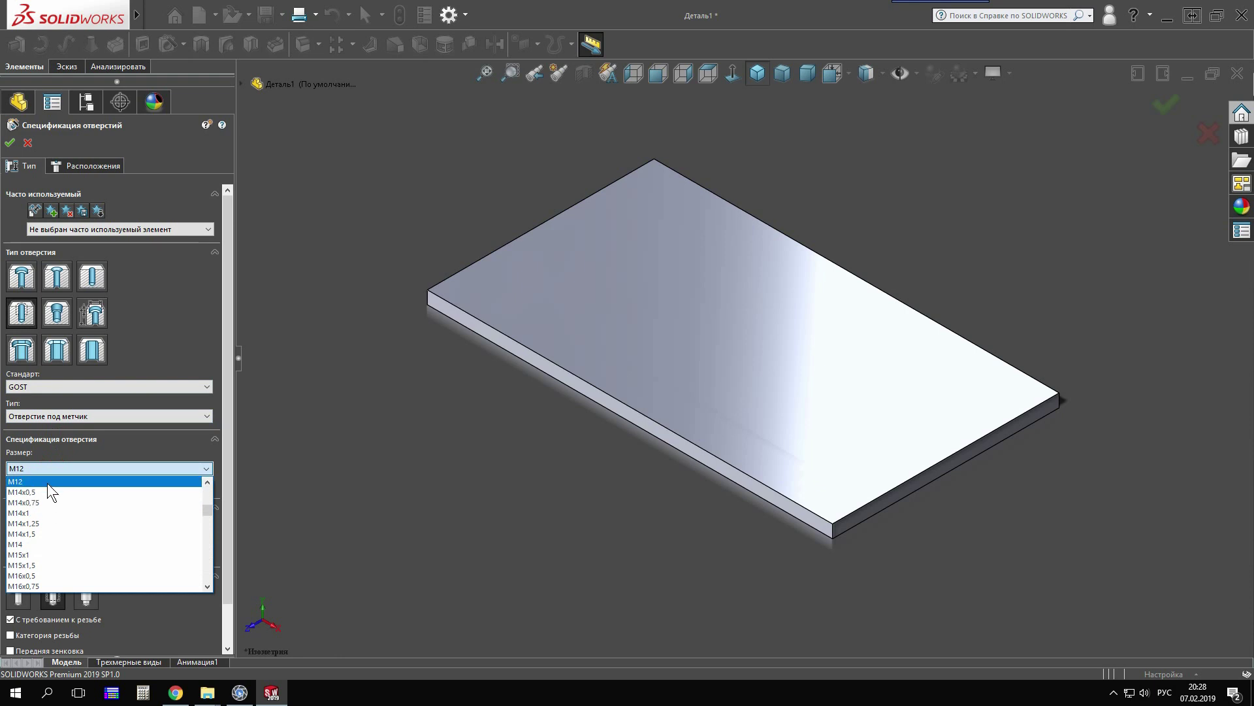
click(50, 542)
- Place five of the tapped holes across the plate's upper face and save the part as Деталь1.SLDPRT
click(93, 165)
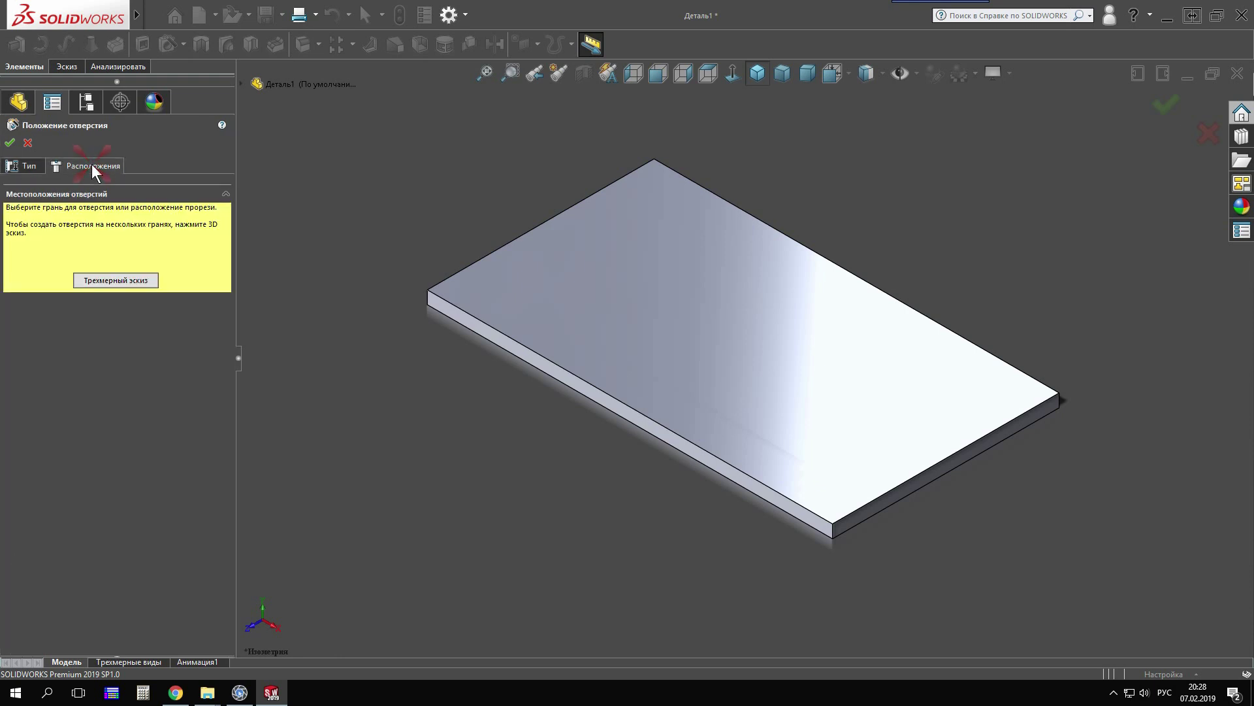
click(621, 312)
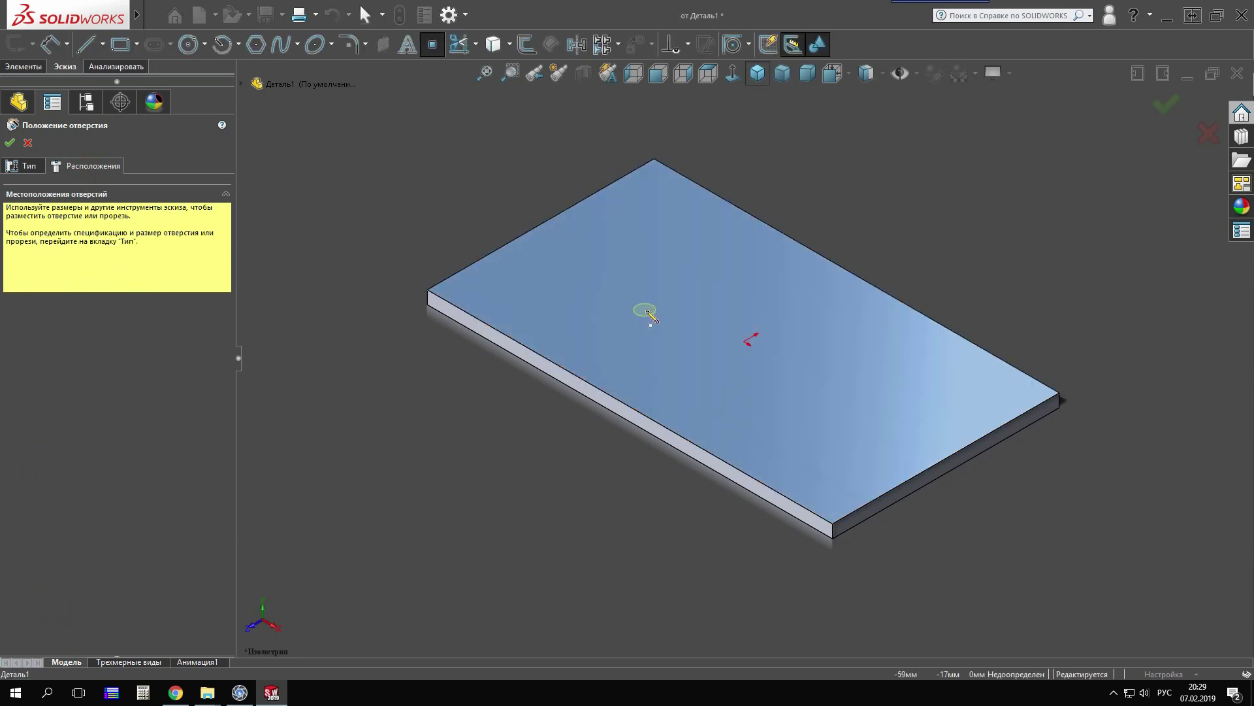
click(728, 289)
click(833, 338)
click(717, 413)
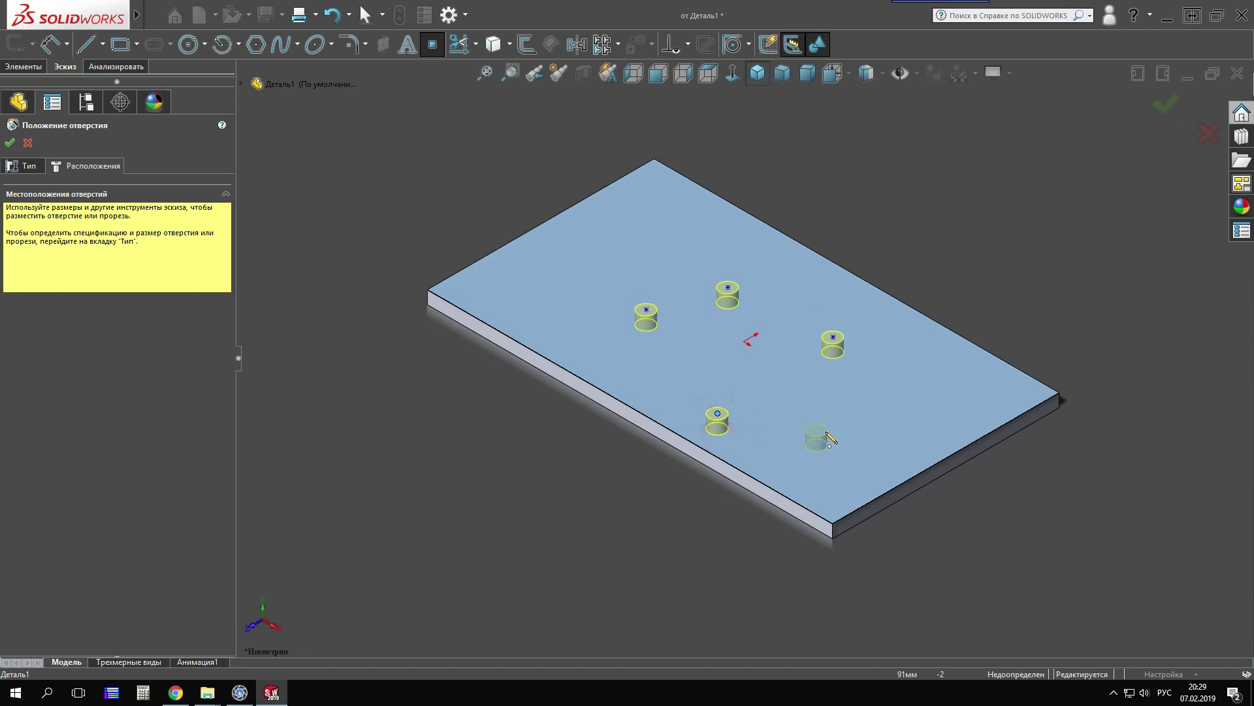
click(829, 432)
click(10, 143)
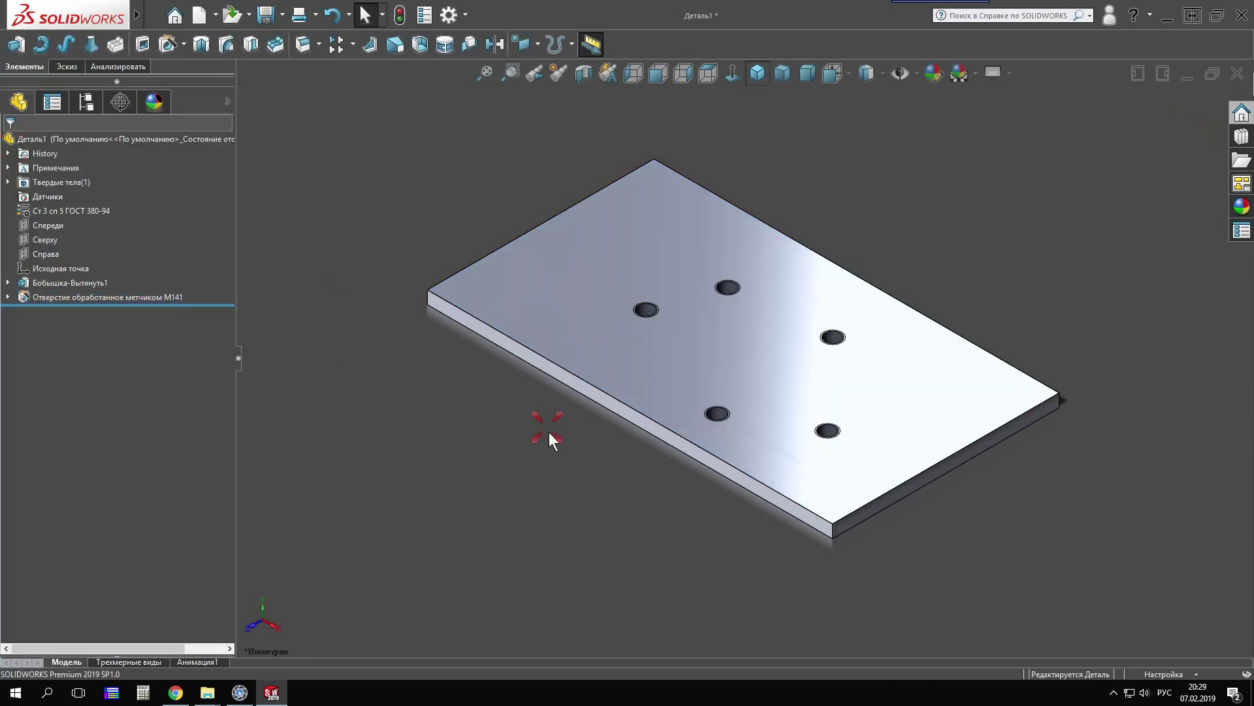
click(266, 14)
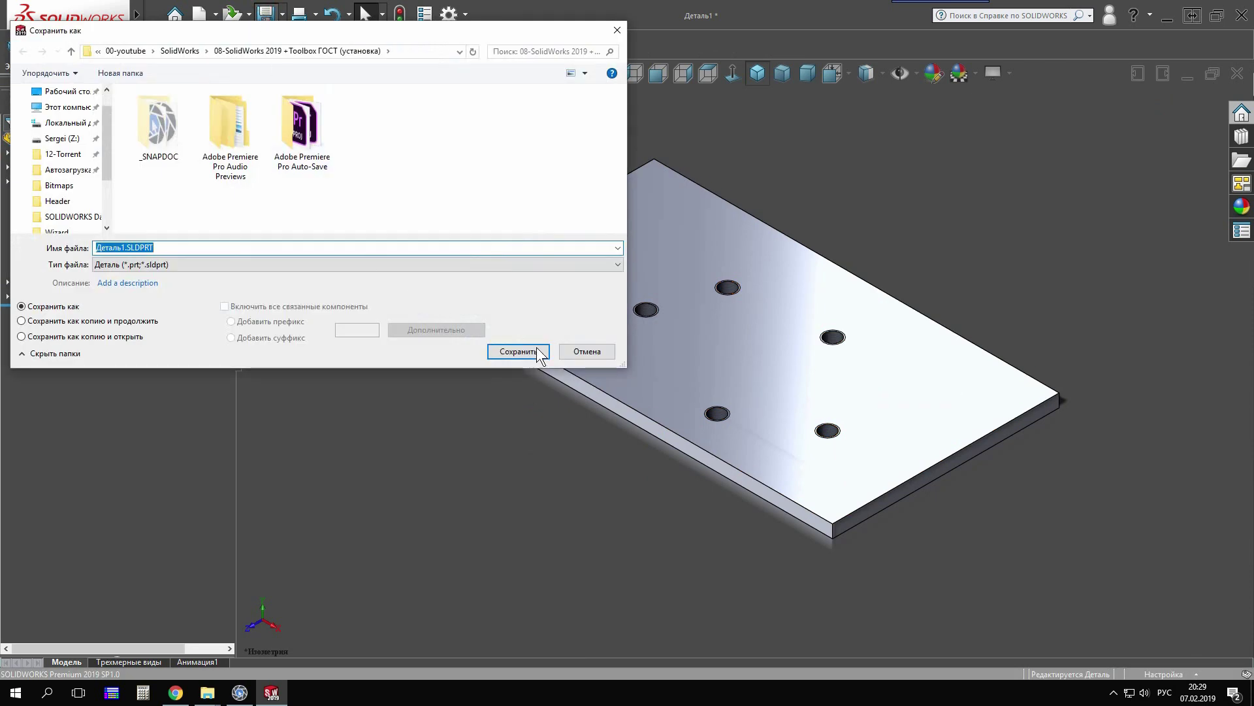
click(526, 351)
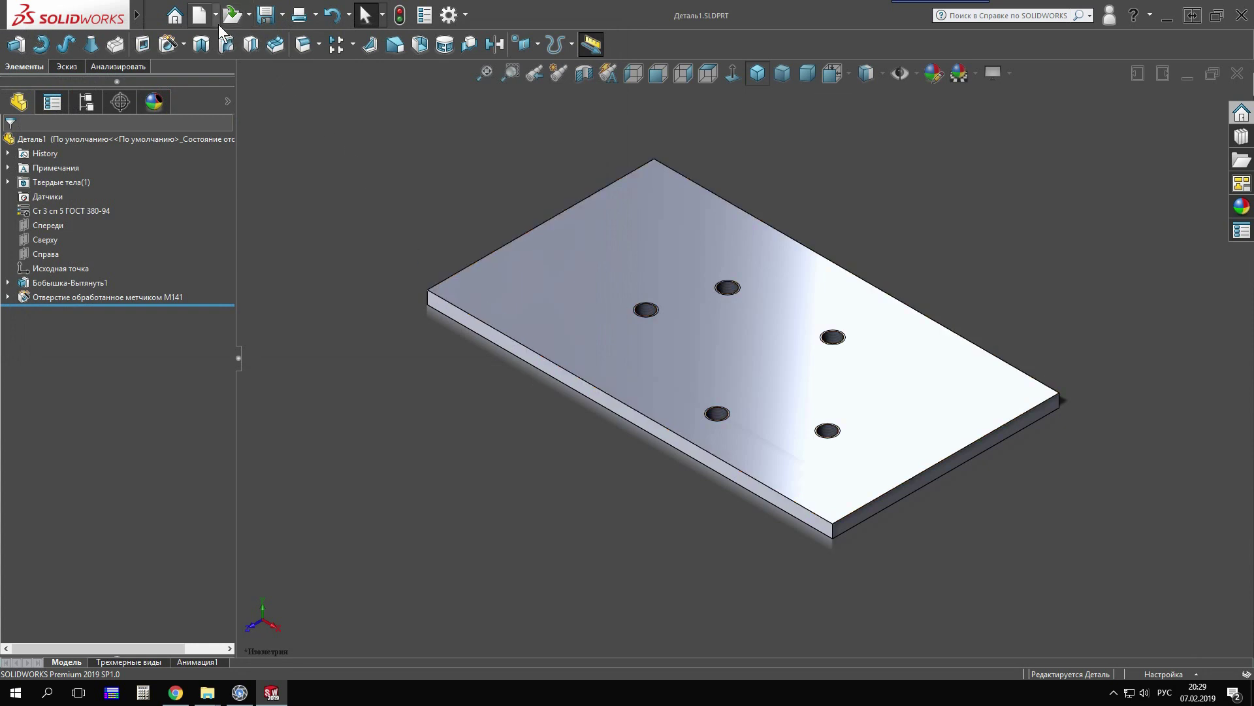
- Create a new assembly from the Сборка template and insert the Деталь1 plate as its first component
click(202, 23)
click(358, 252)
click(515, 505)
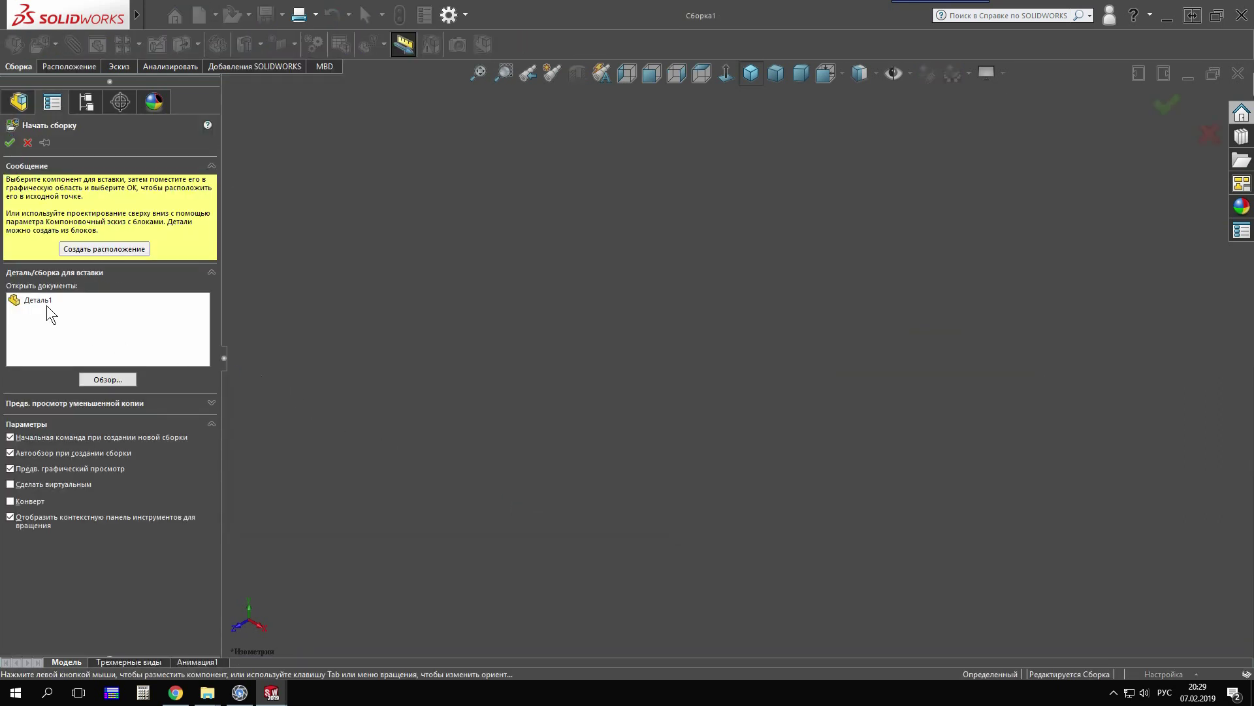
click(42, 301)
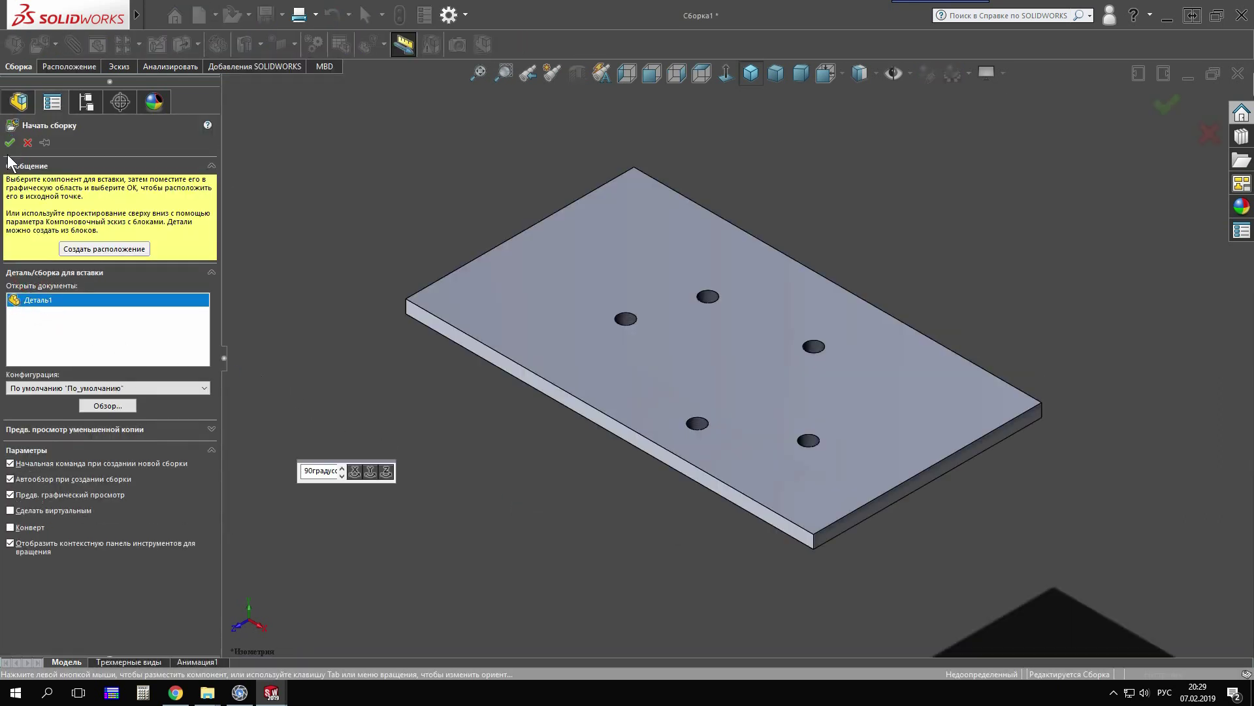
click(333, 385)
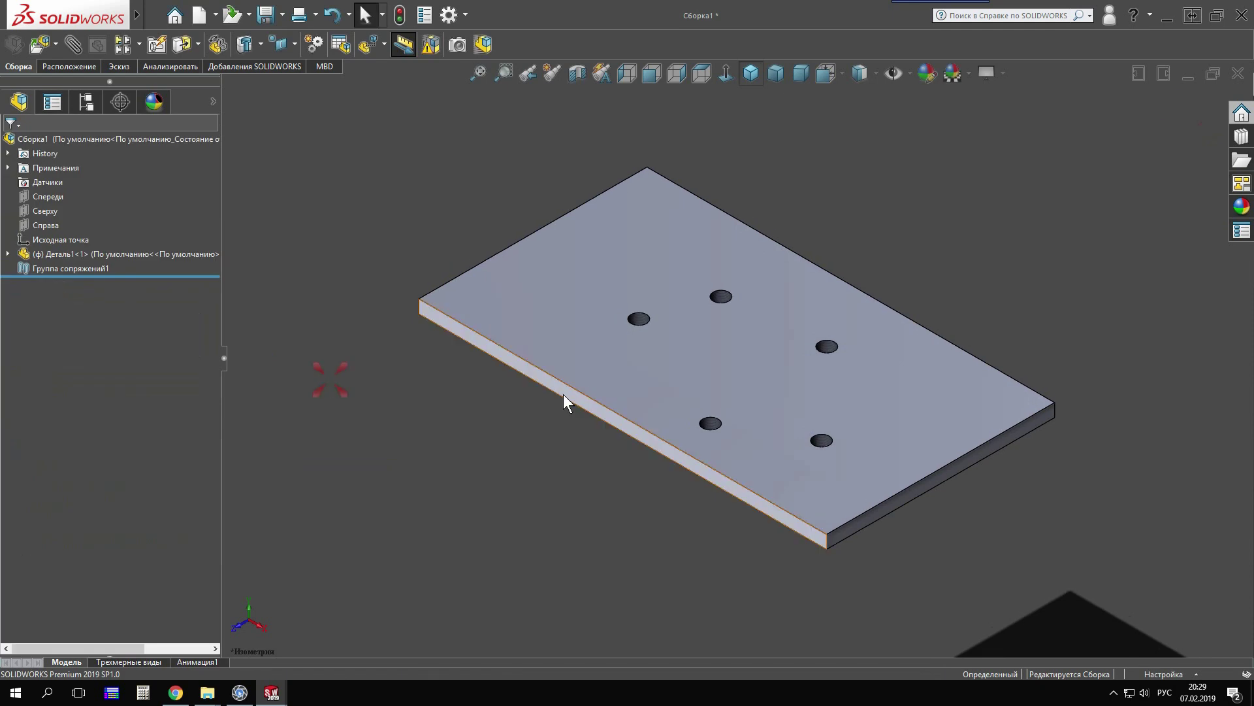
- Open the Болты category of the GOST standard's Болты и винты folder in the Toolbox design library
click(1239, 140)
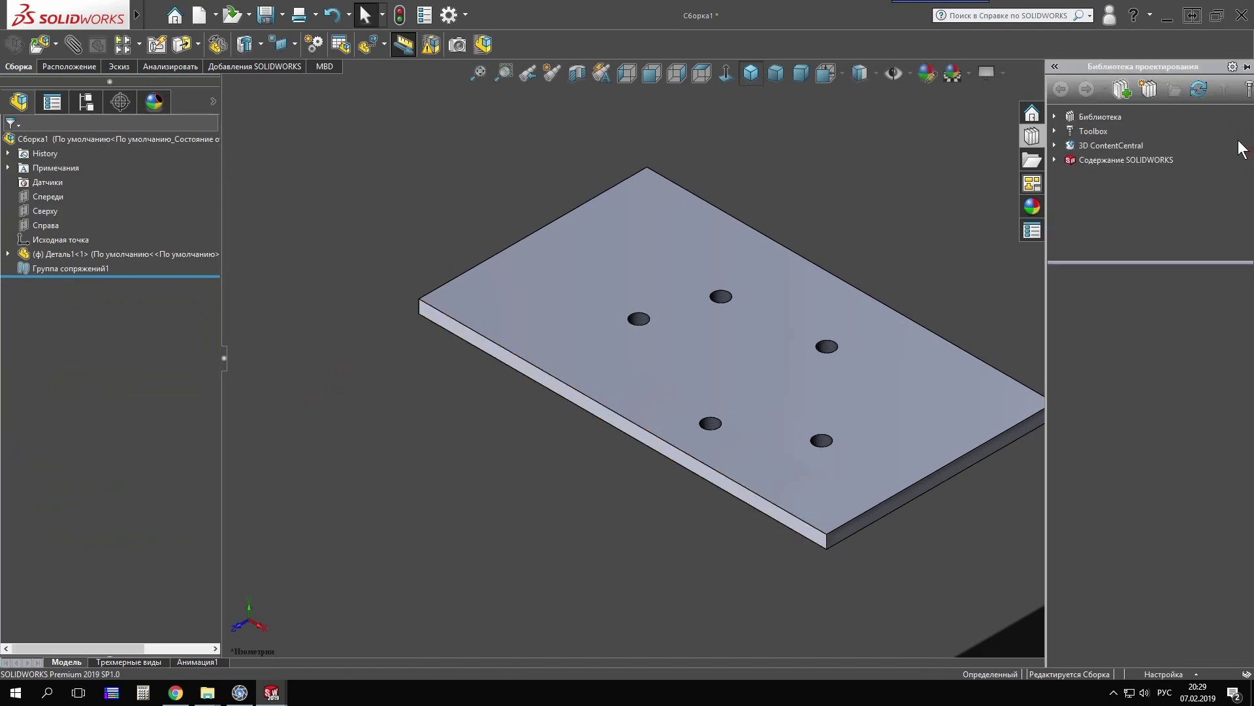
click(1108, 132)
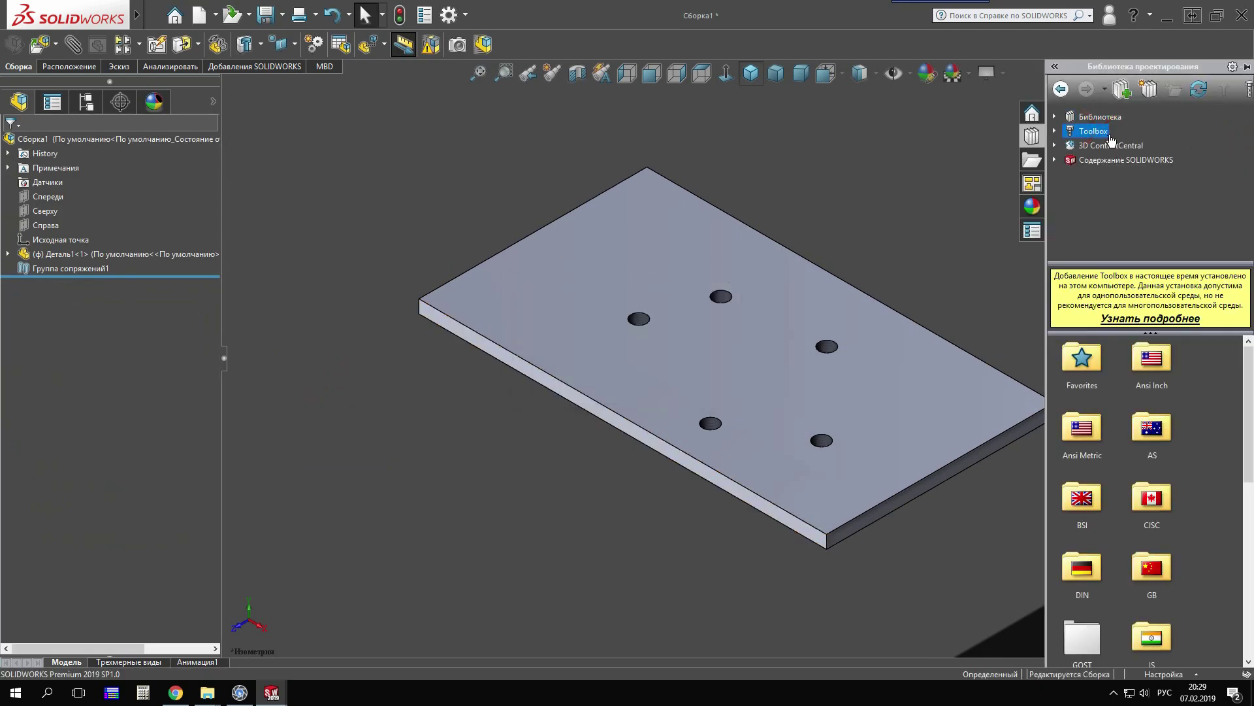
click(1059, 133)
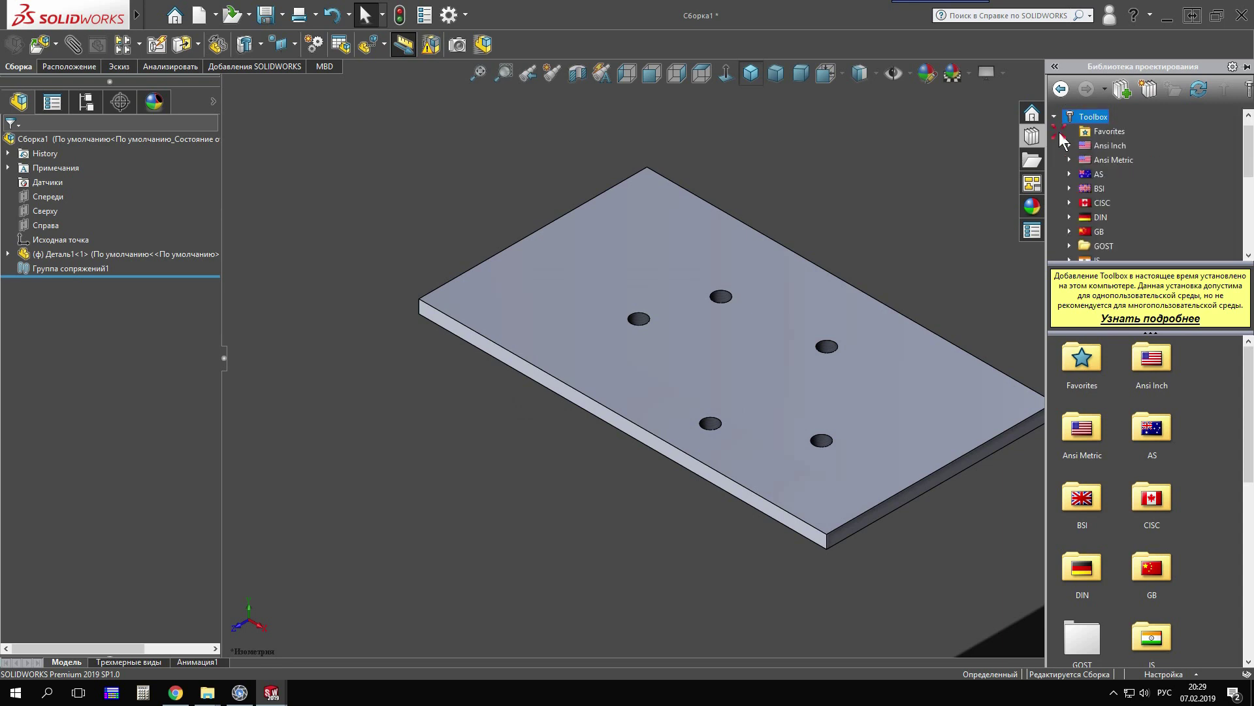
scroll(1069, 169, down, 2)
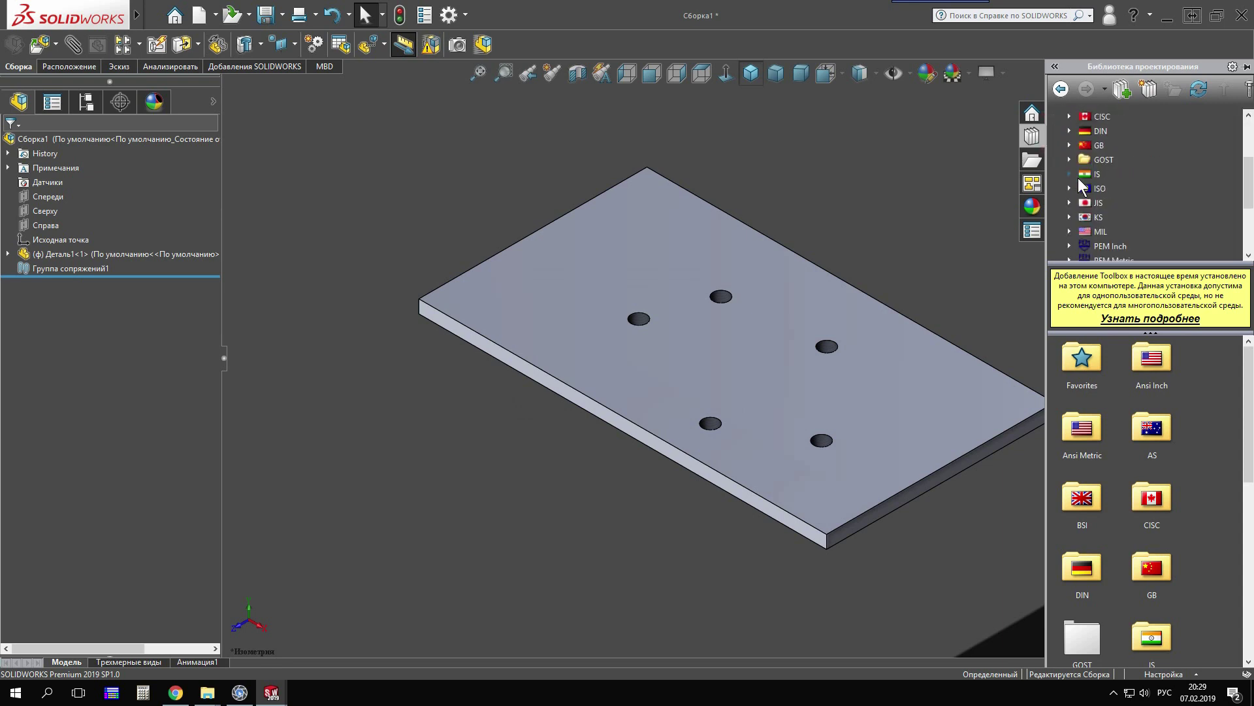
click(1070, 159)
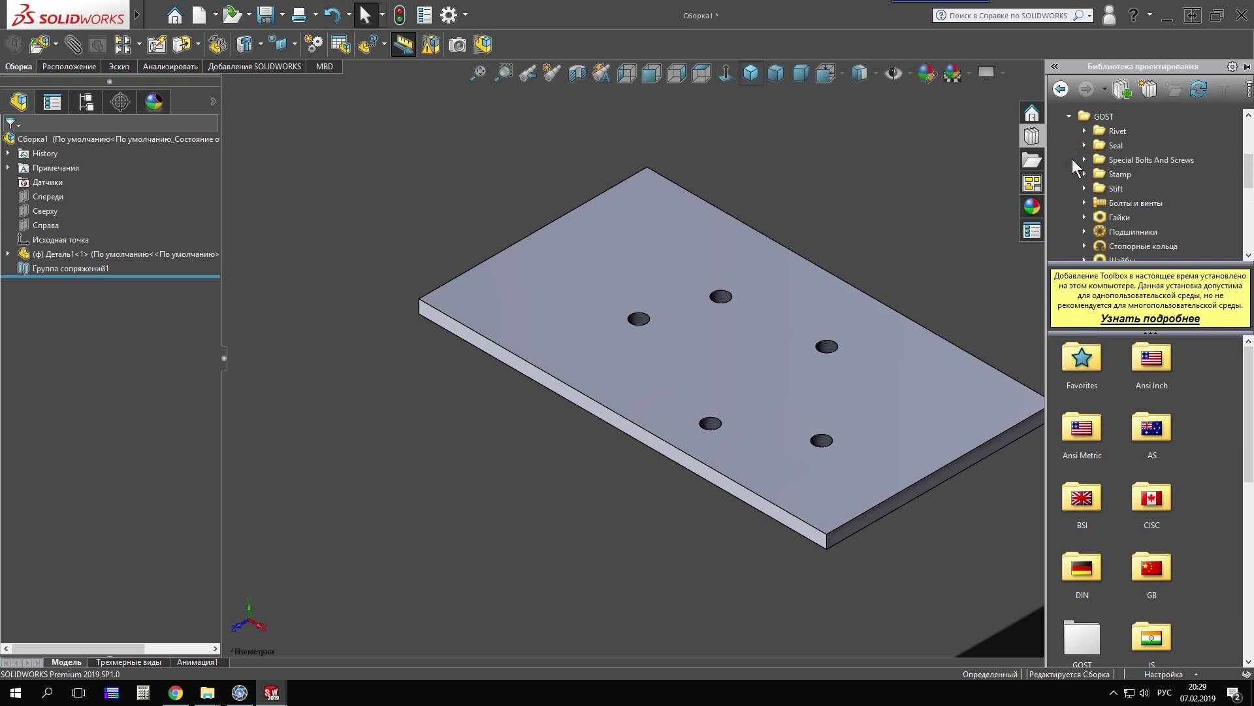
click(1133, 209)
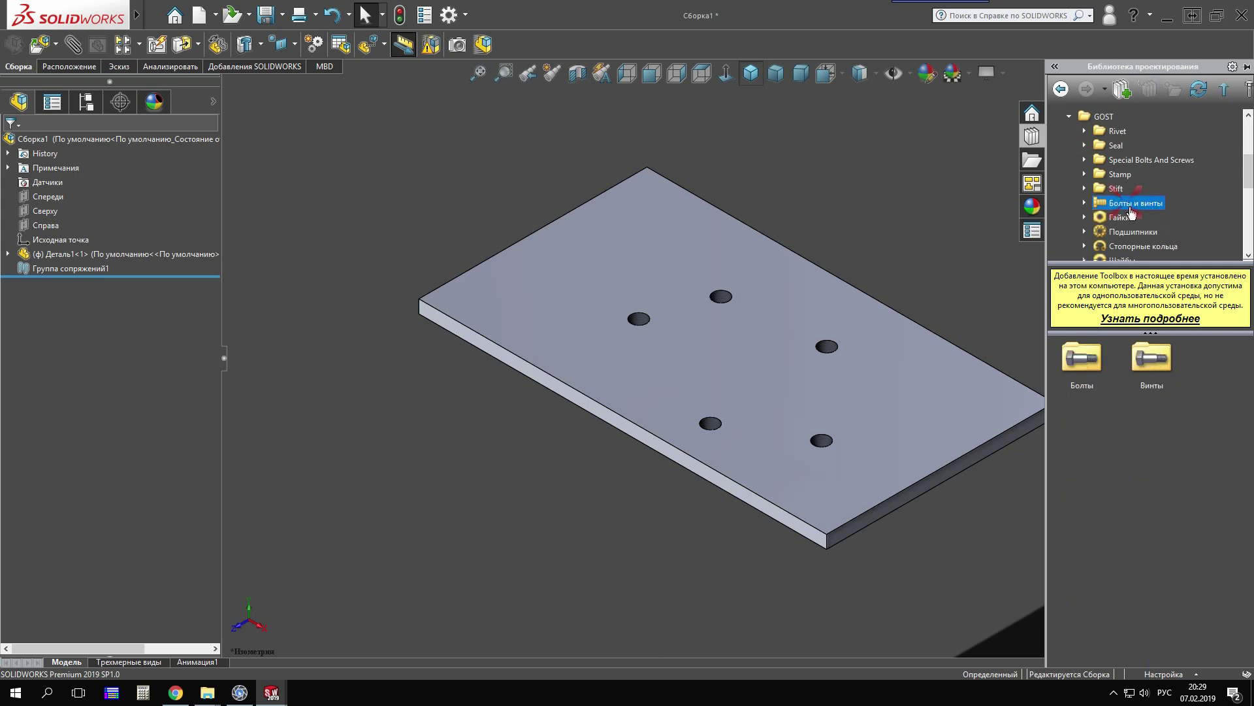
click(1085, 202)
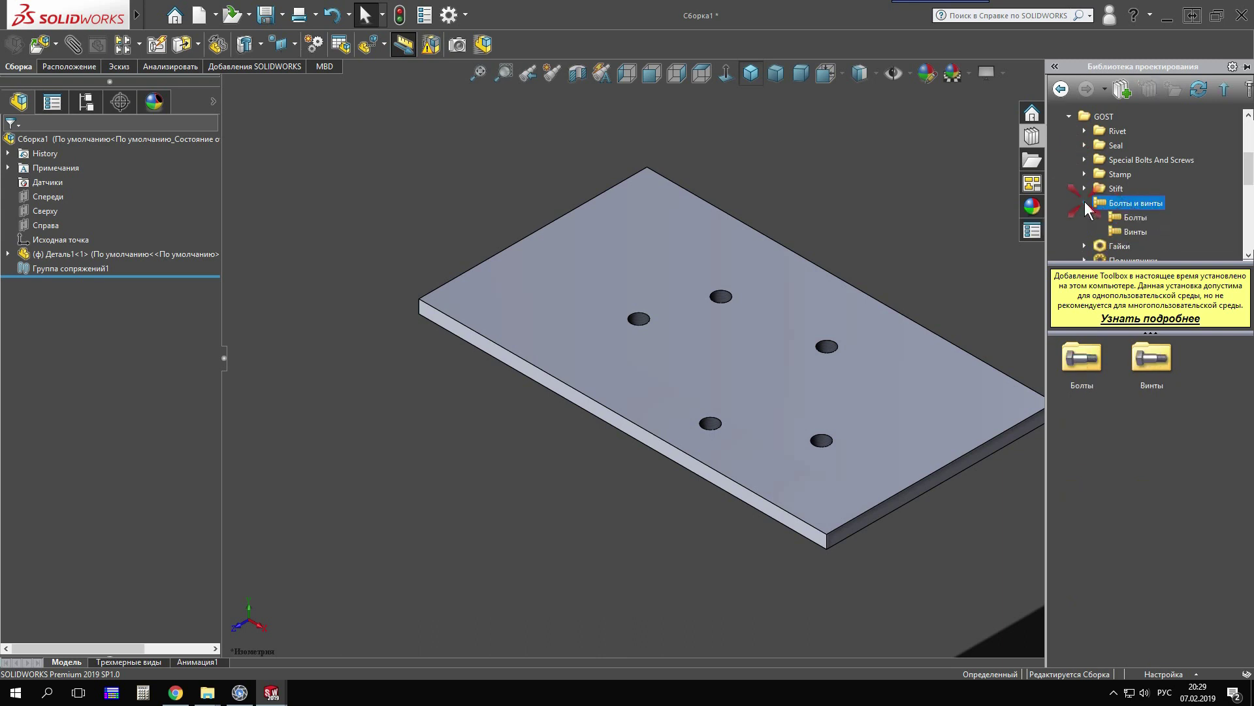
click(1128, 221)
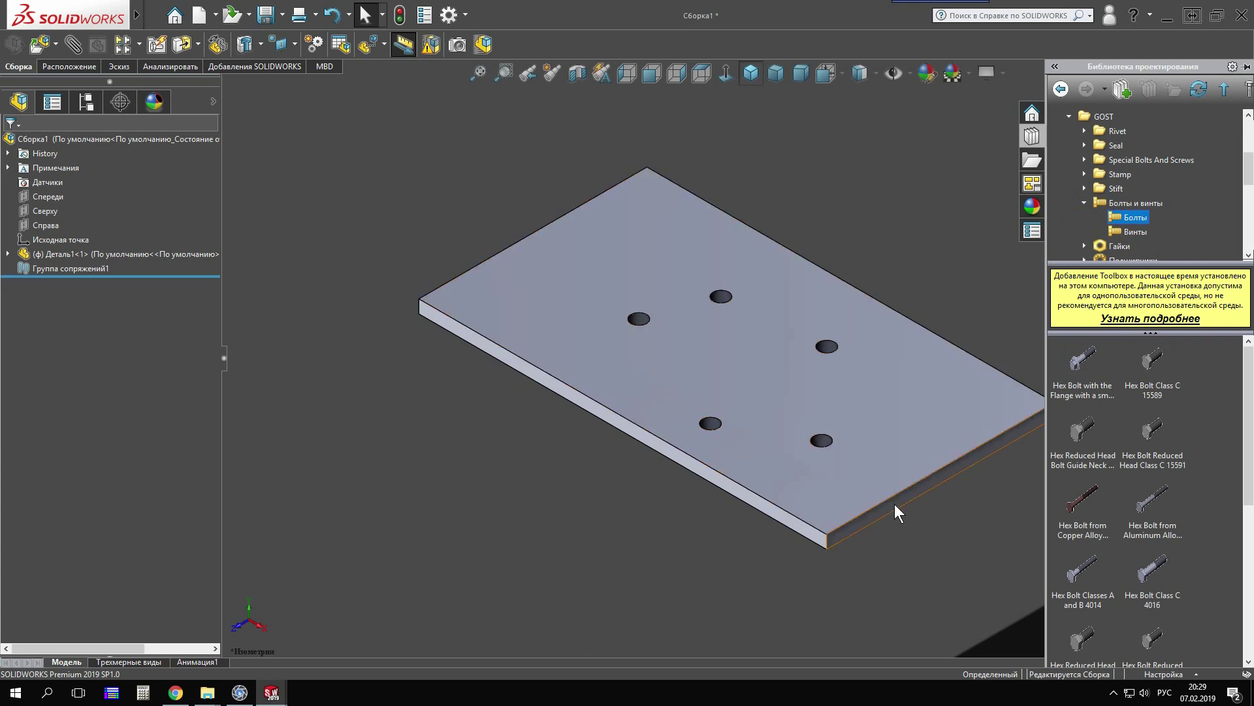
- Bring the plate's holes closer in view and pin the design library so it stays open
middle_drag(848, 512, 837, 475)
scroll(846, 526, down, 3)
key(Escape)
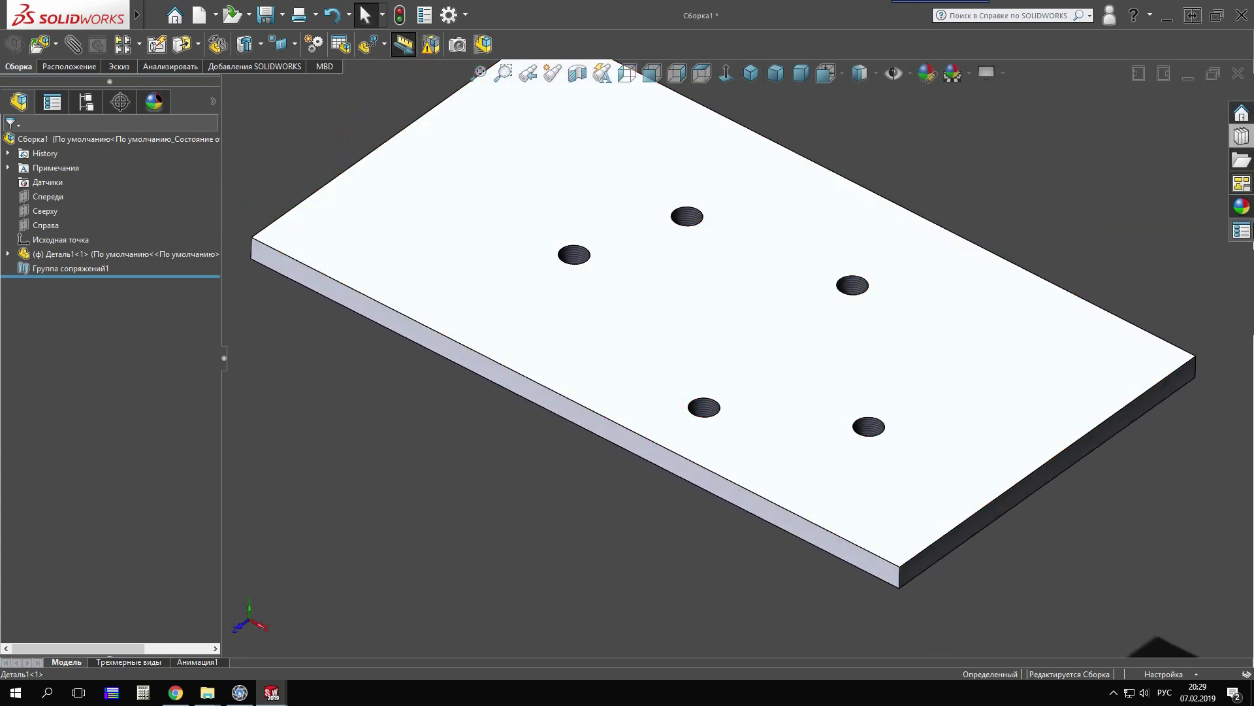
click(1243, 140)
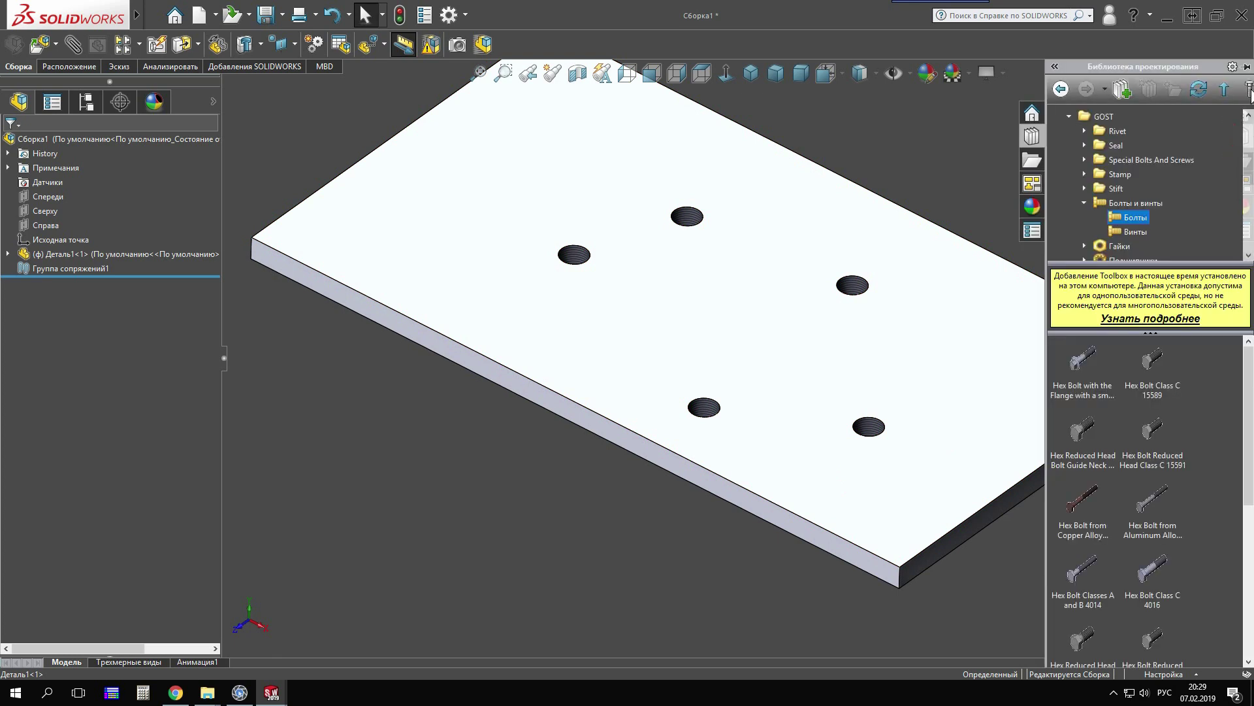
click(1247, 67)
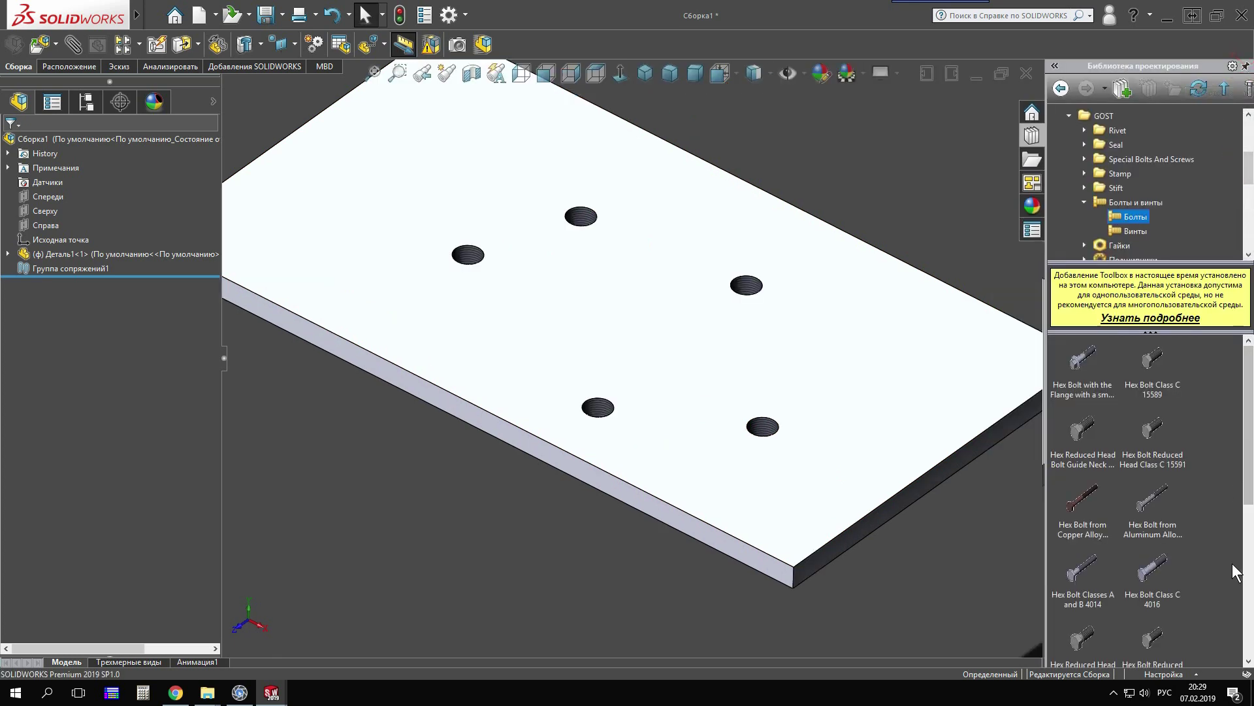
- Insert an M14 Hex Bolt Reduced Head Class C 15591 with length 30 into the hole nearest the plate's front corner
drag(1149, 431, 765, 441)
middle_drag(737, 507, 719, 405)
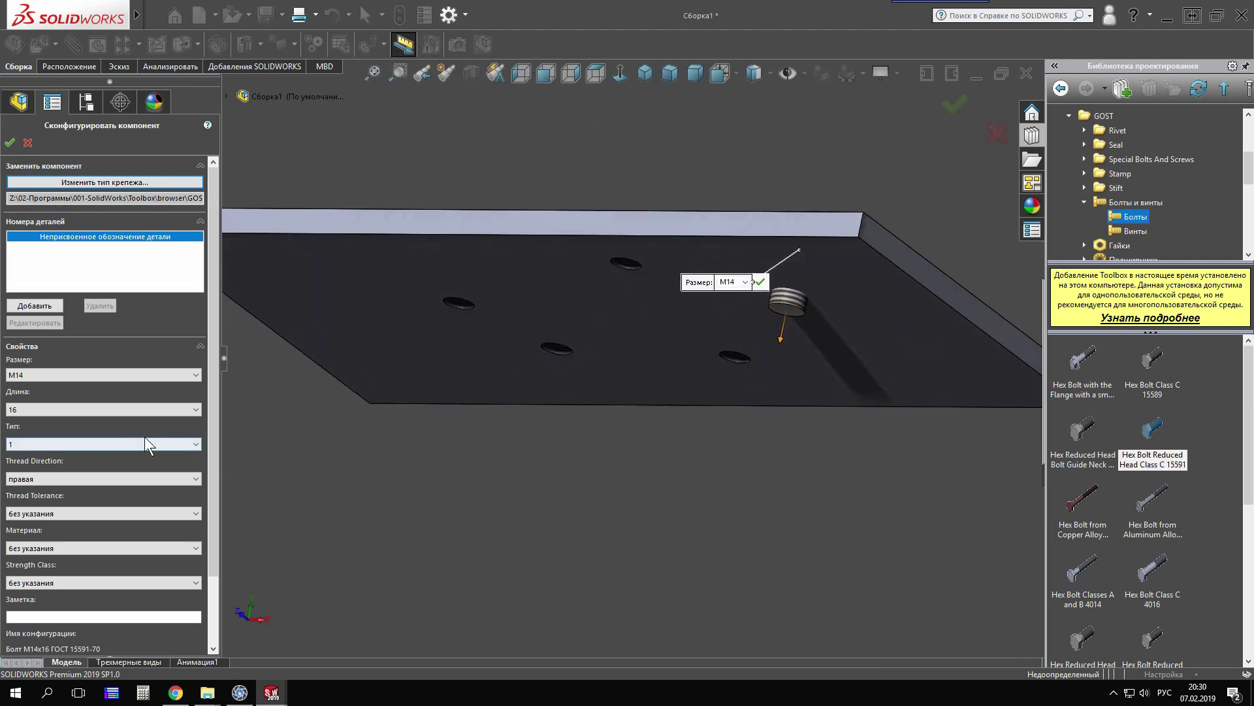
click(122, 409)
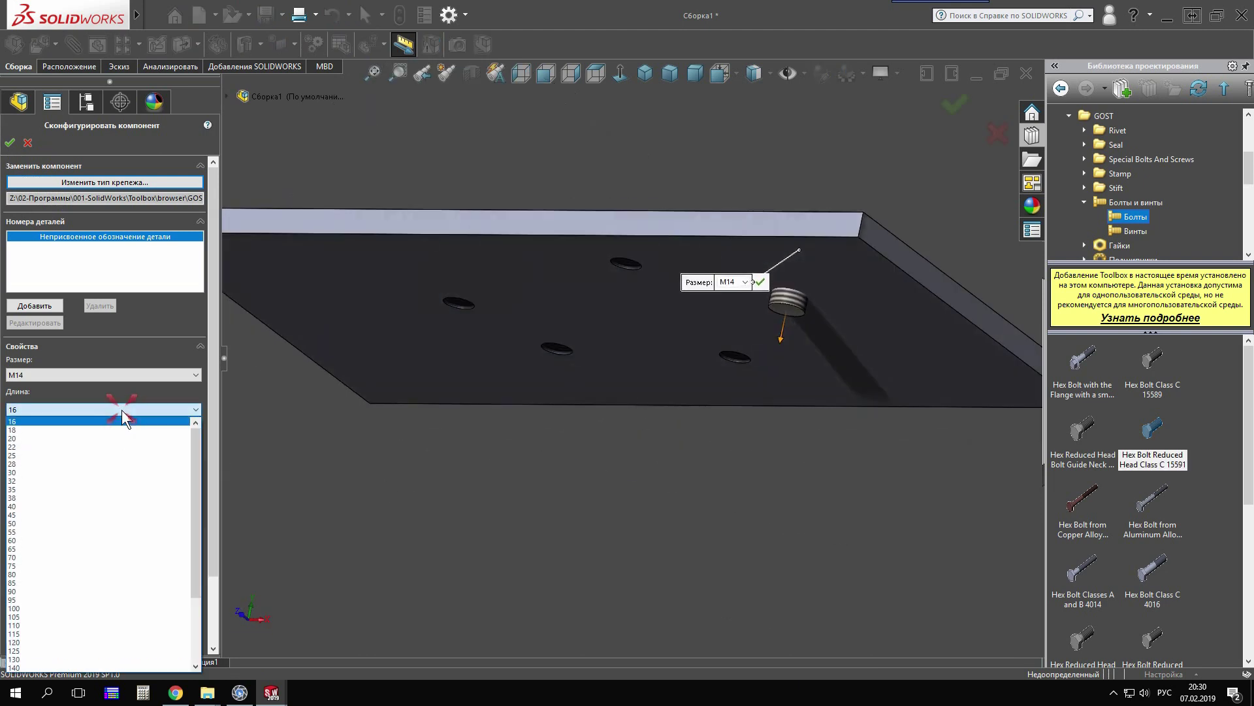
click(89, 472)
middle_drag(685, 359, 684, 553)
click(9, 144)
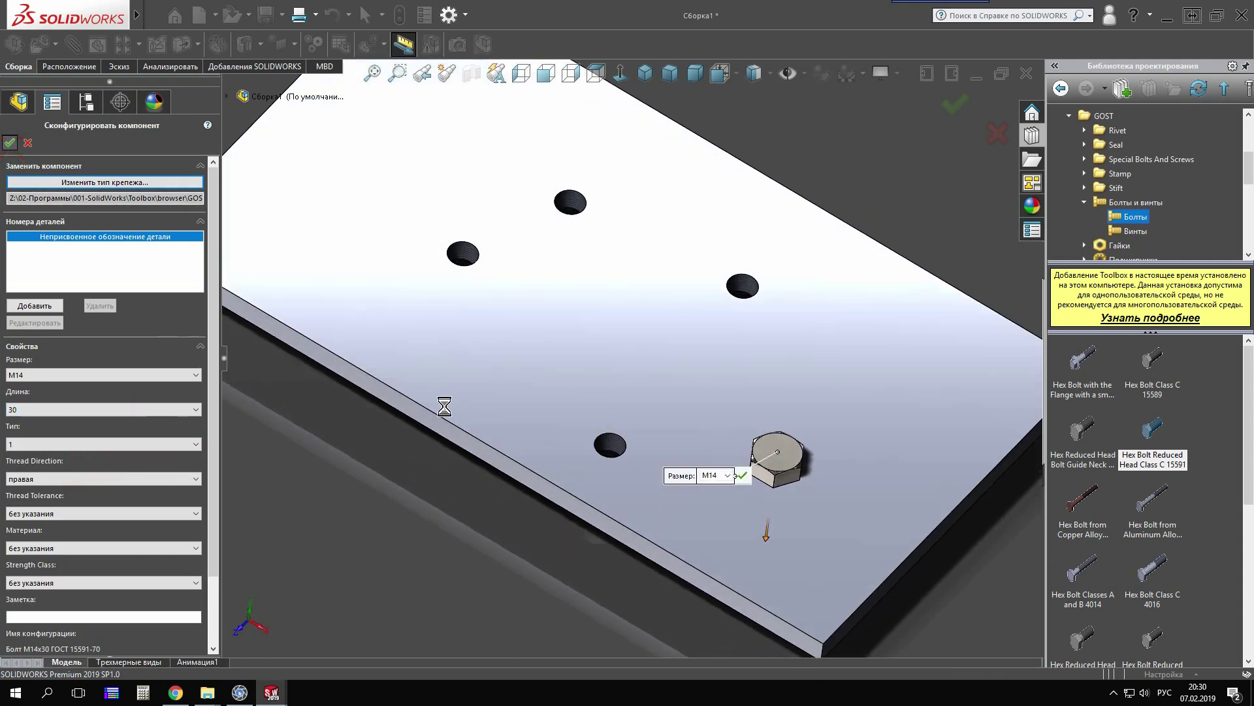
- Place copies of the M14x30 hex bolt in the plate's four remaining holes and finish the insertion
click(609, 461)
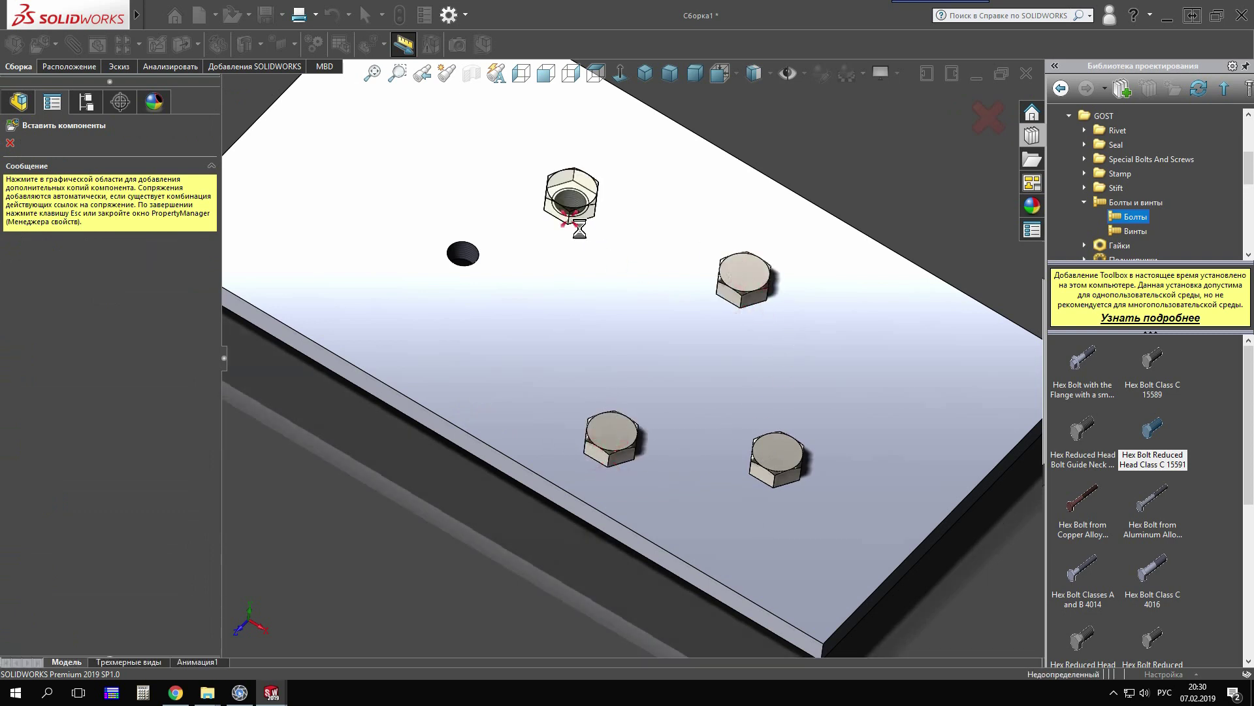
click(466, 264)
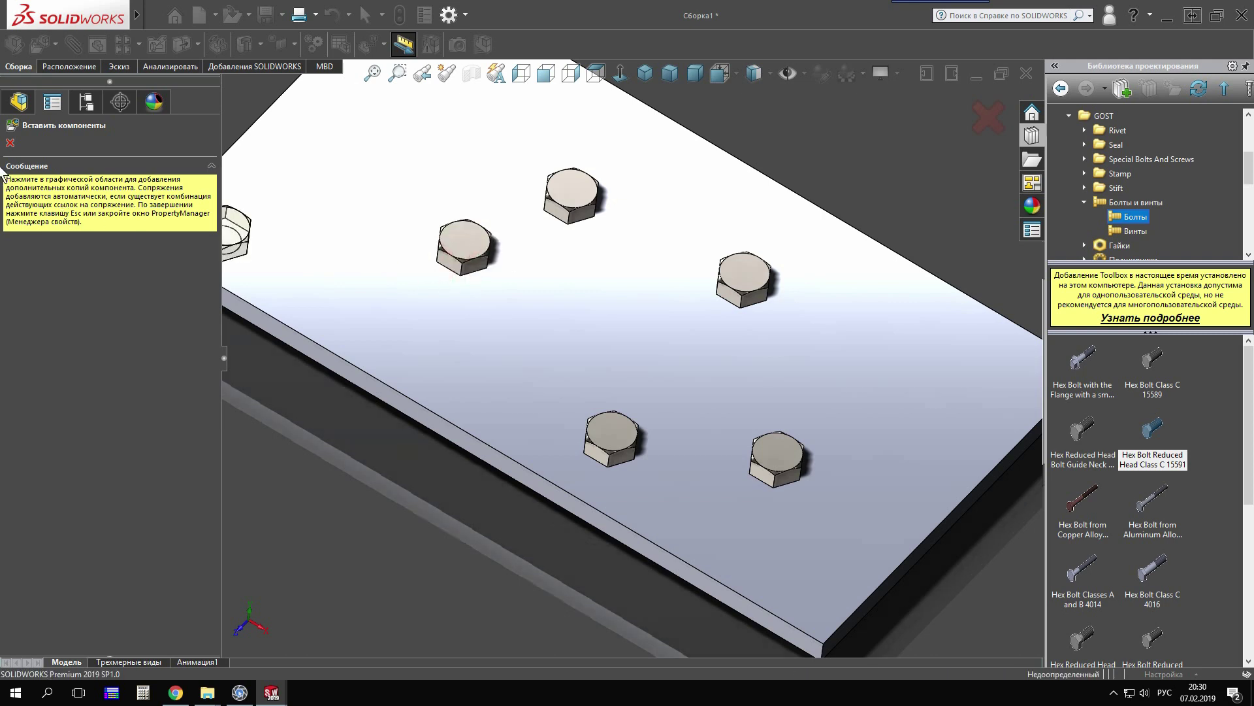
click(11, 143)
- Set the bolted plate assembly to the dimetric view and save it as Сборка1.SLDASM
middle_drag(572, 503, 422, 282)
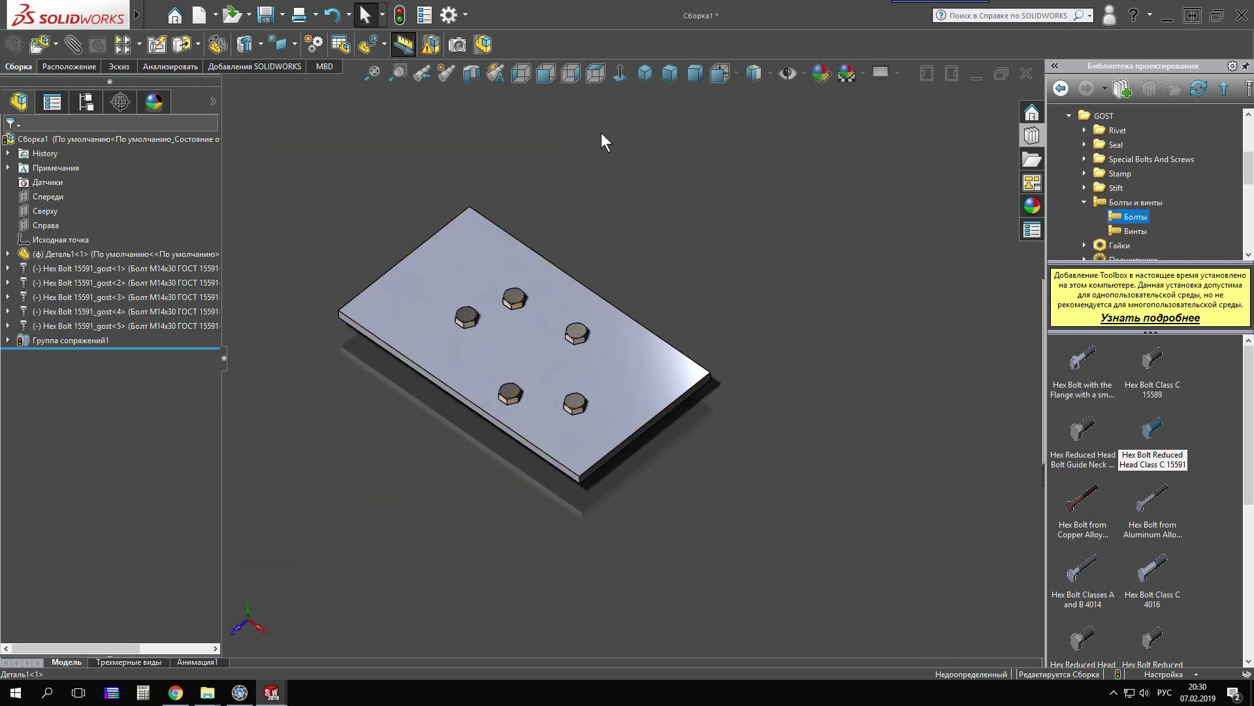
click(647, 75)
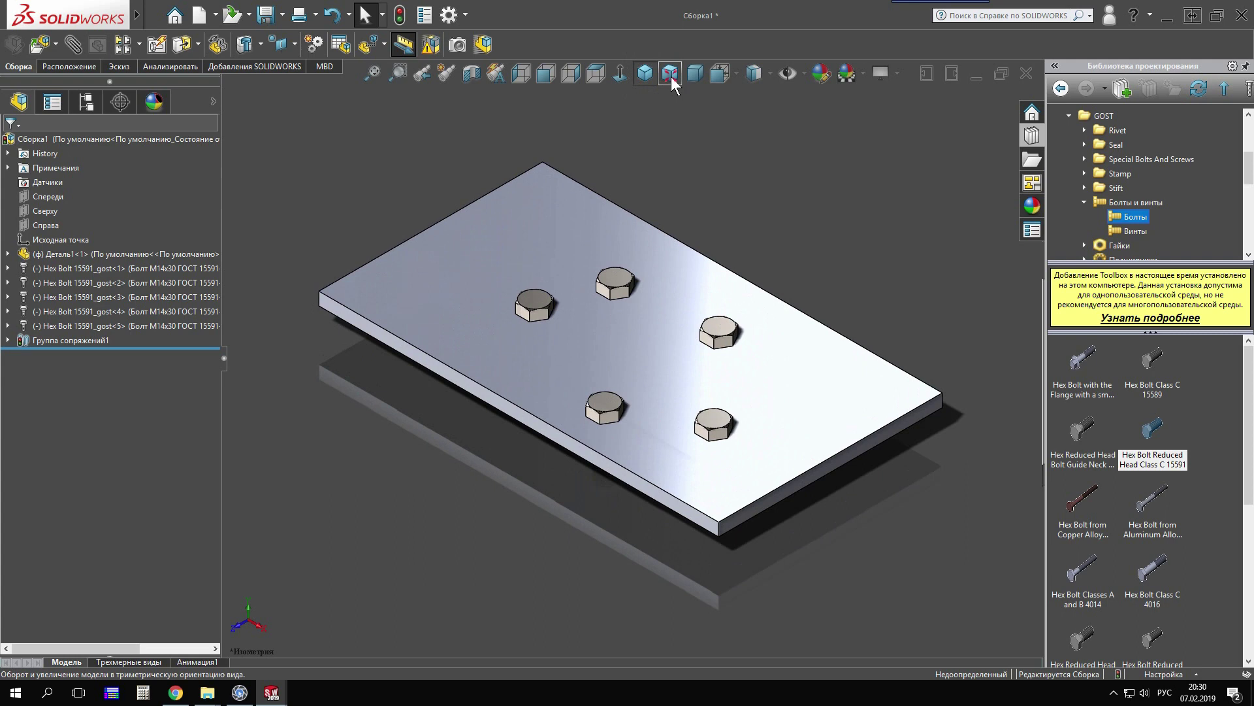
click(670, 74)
click(693, 76)
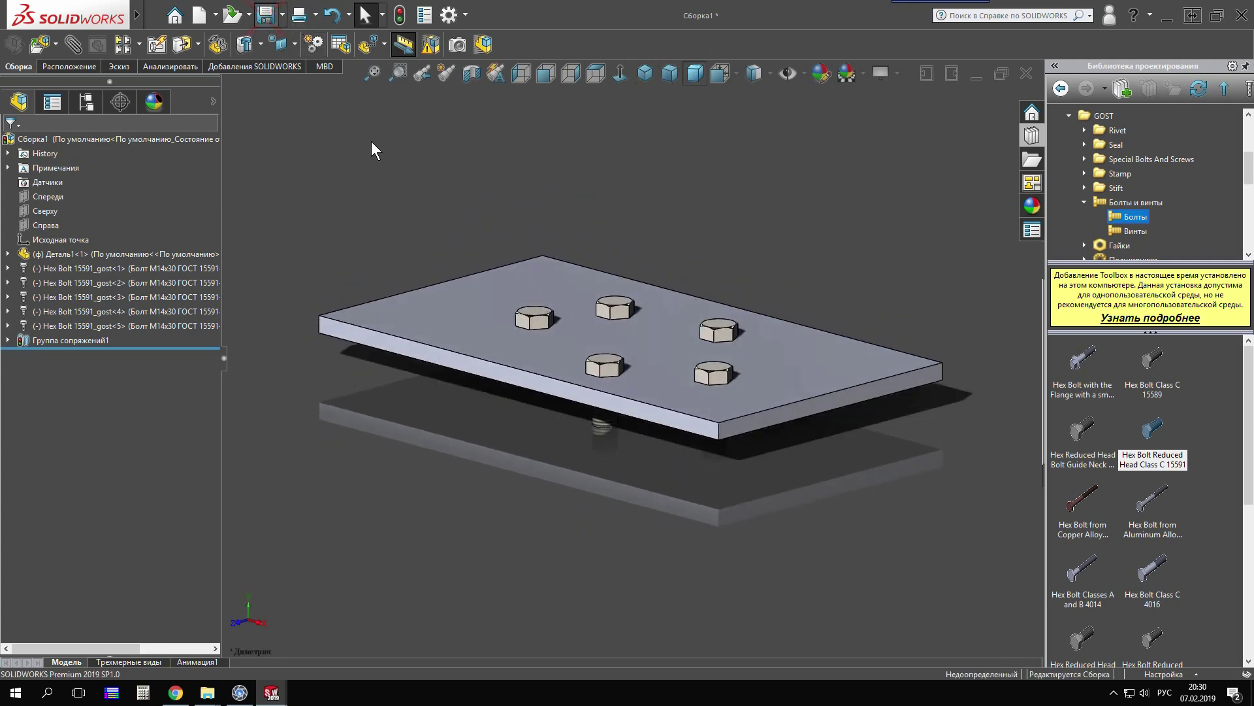
click(265, 14)
click(519, 352)
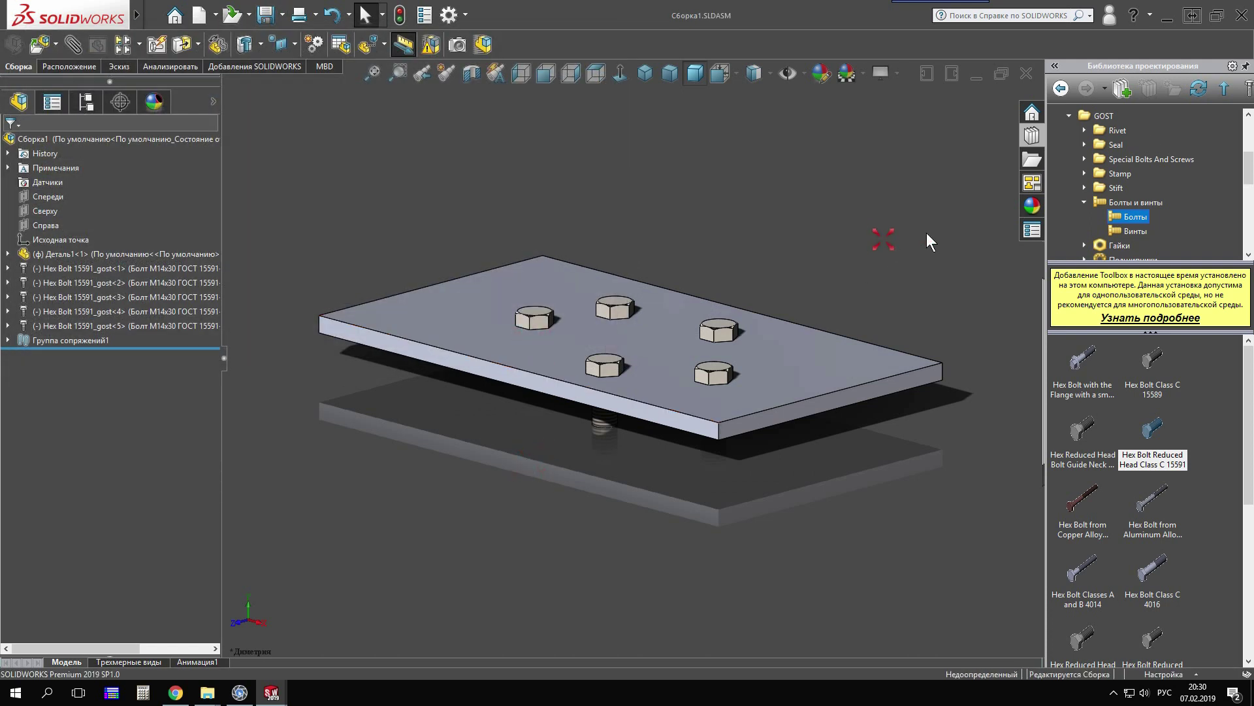
- Unpin the design library and close both the Сборка1 assembly and the Деталь1 part
click(1246, 66)
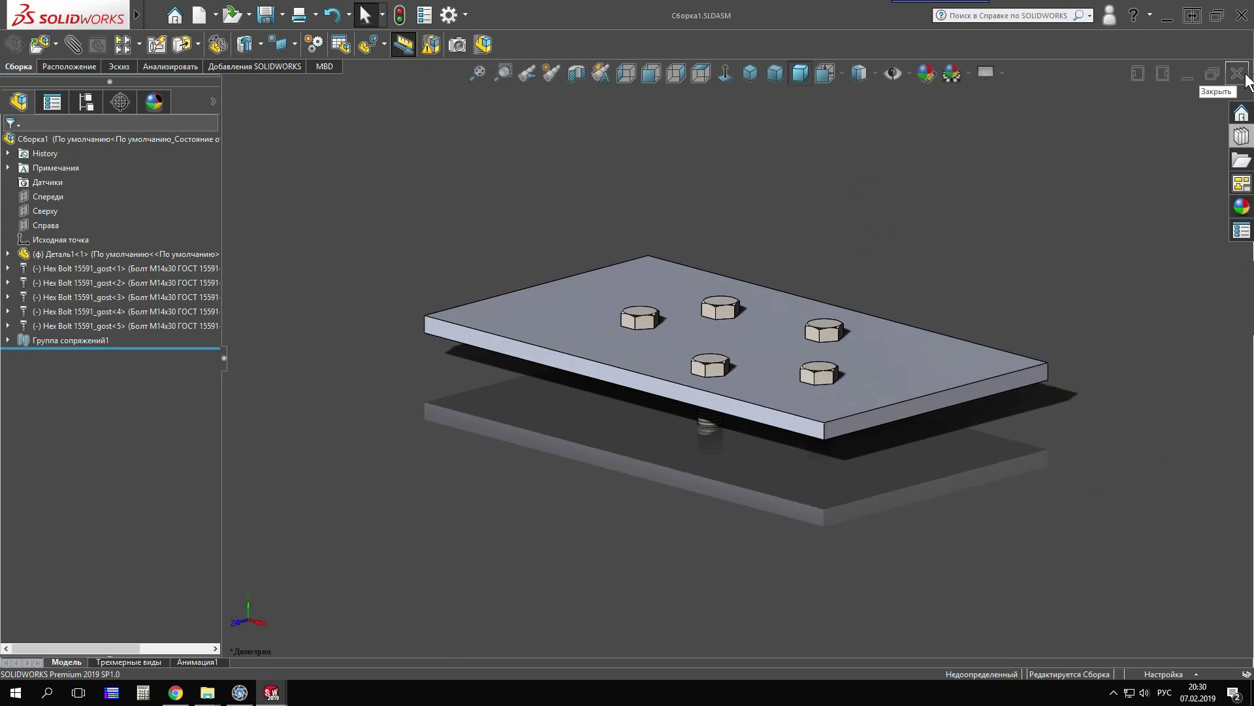
click(1245, 74)
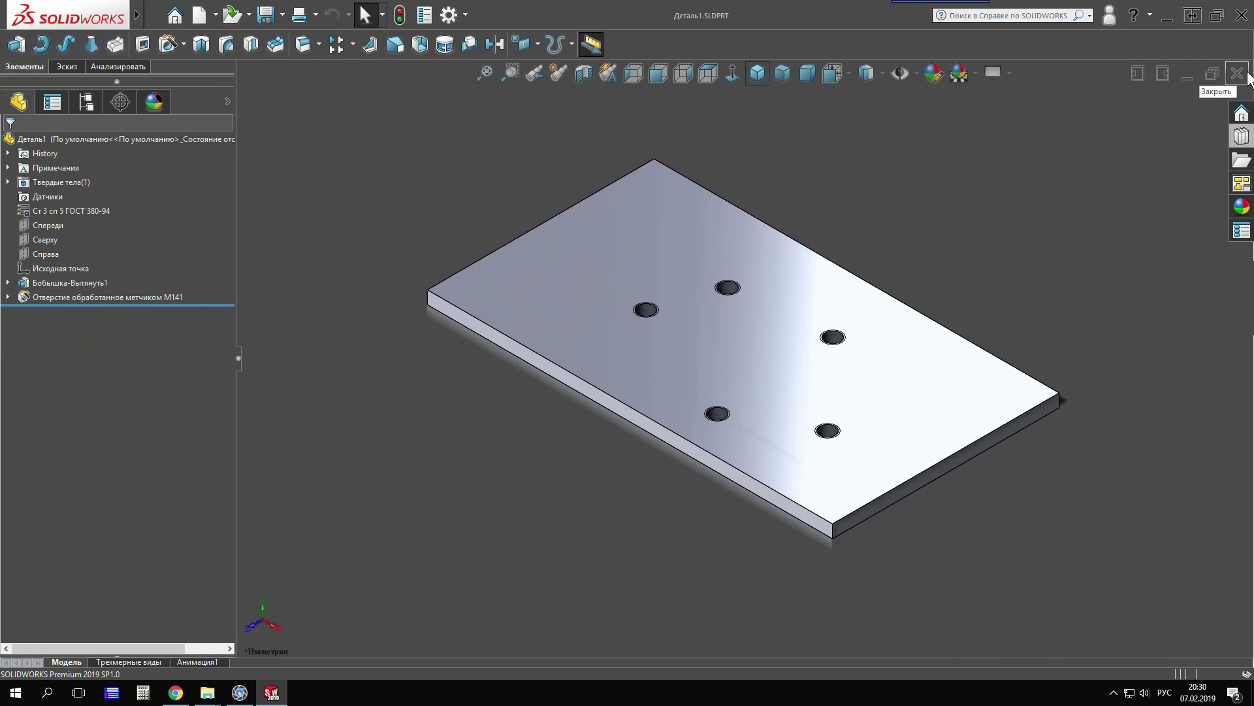
click(1247, 75)
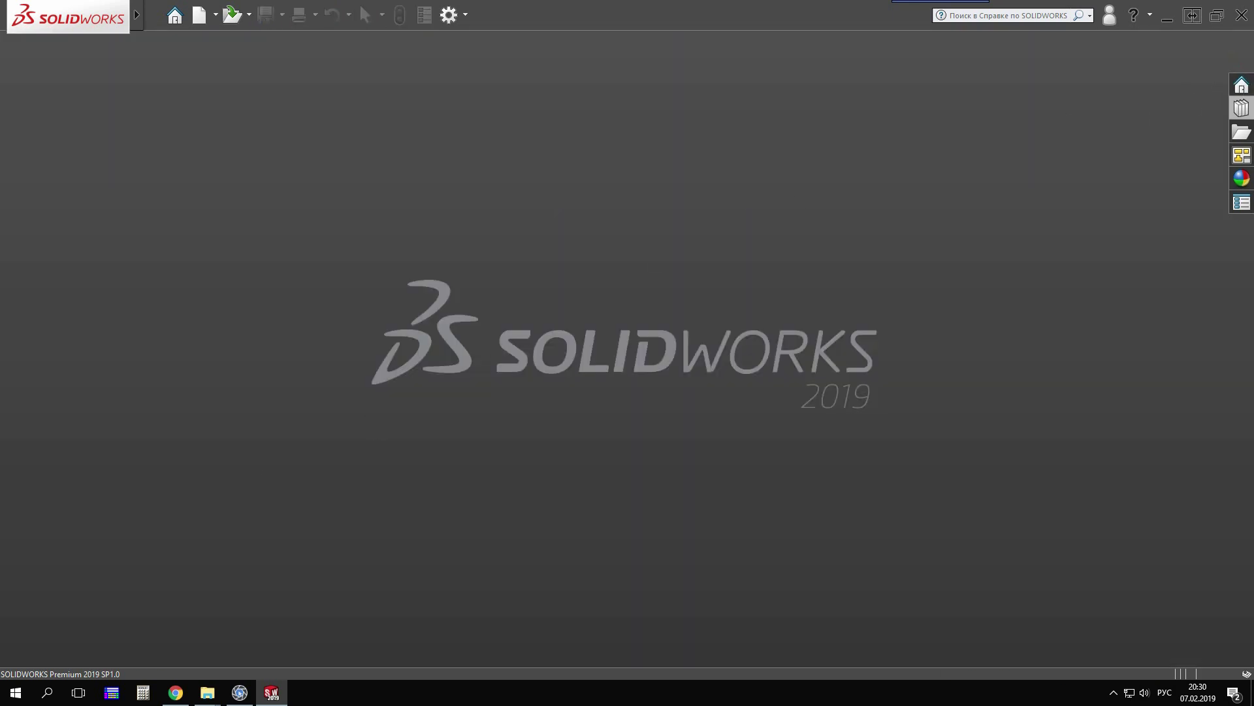